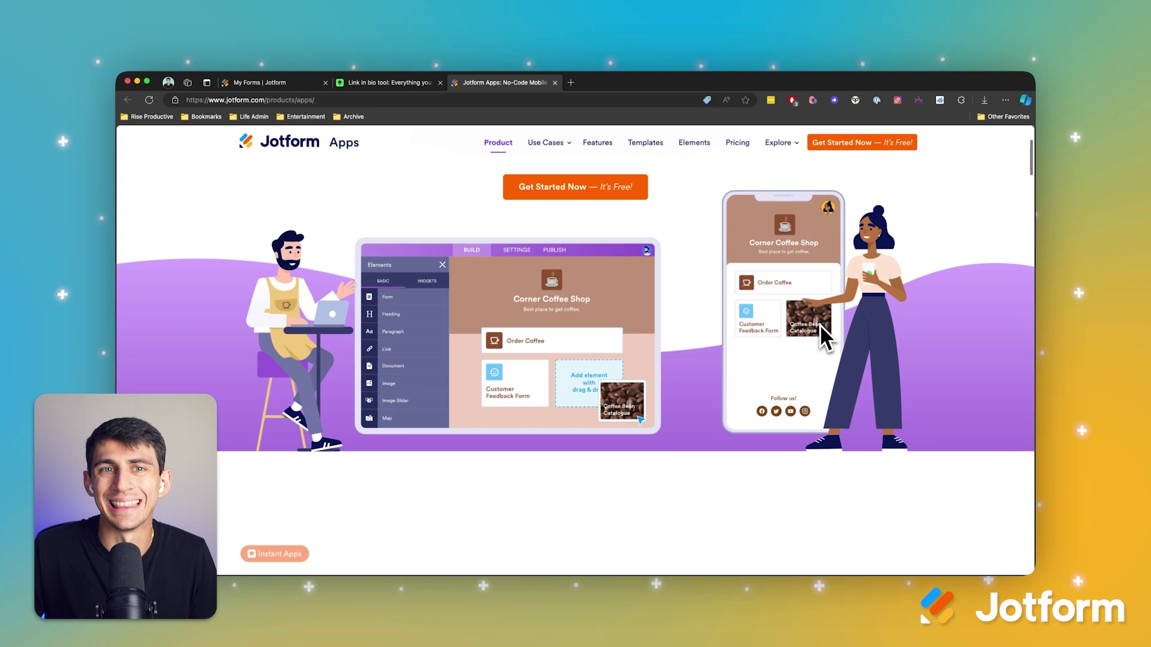
Scroll the Jotform Apps page to the 'Create amazing apps in seconds' three-step section.
{"action": "scroll", "coordinate": [843, 311], "scroll_direction": "down", "scroll_amount": 3}
{"action": "scroll", "coordinate": [852, 310], "scroll_direction": "down", "scroll_amount": 2}
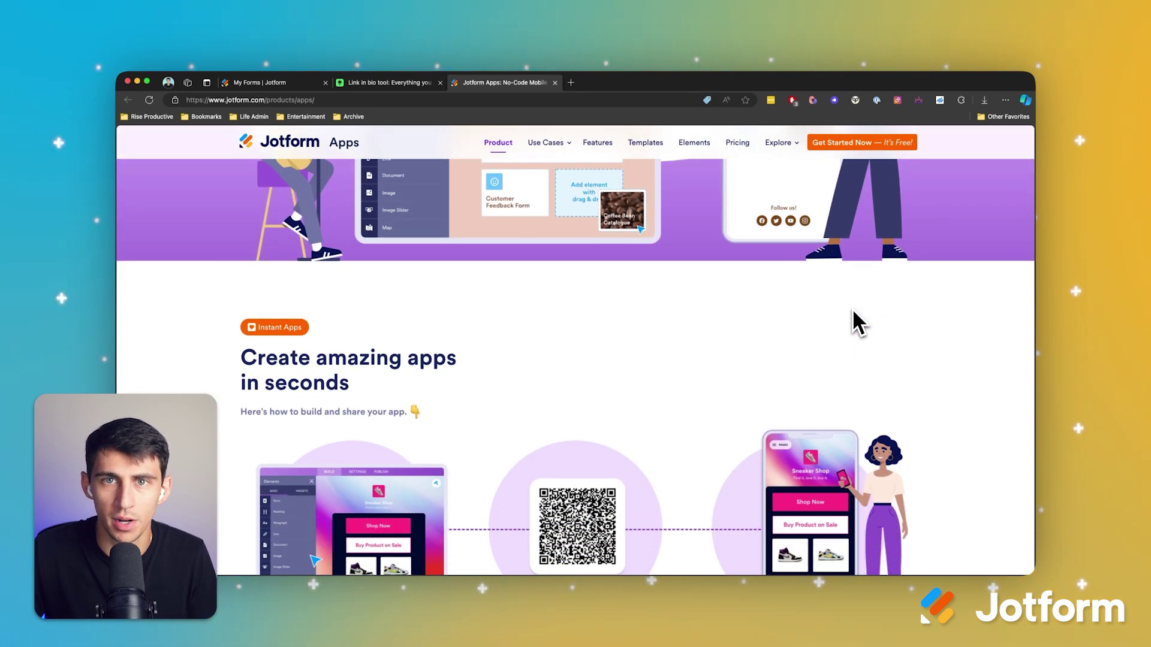
{"action": "scroll", "coordinate": [853, 312], "scroll_direction": "down", "scroll_amount": 2}
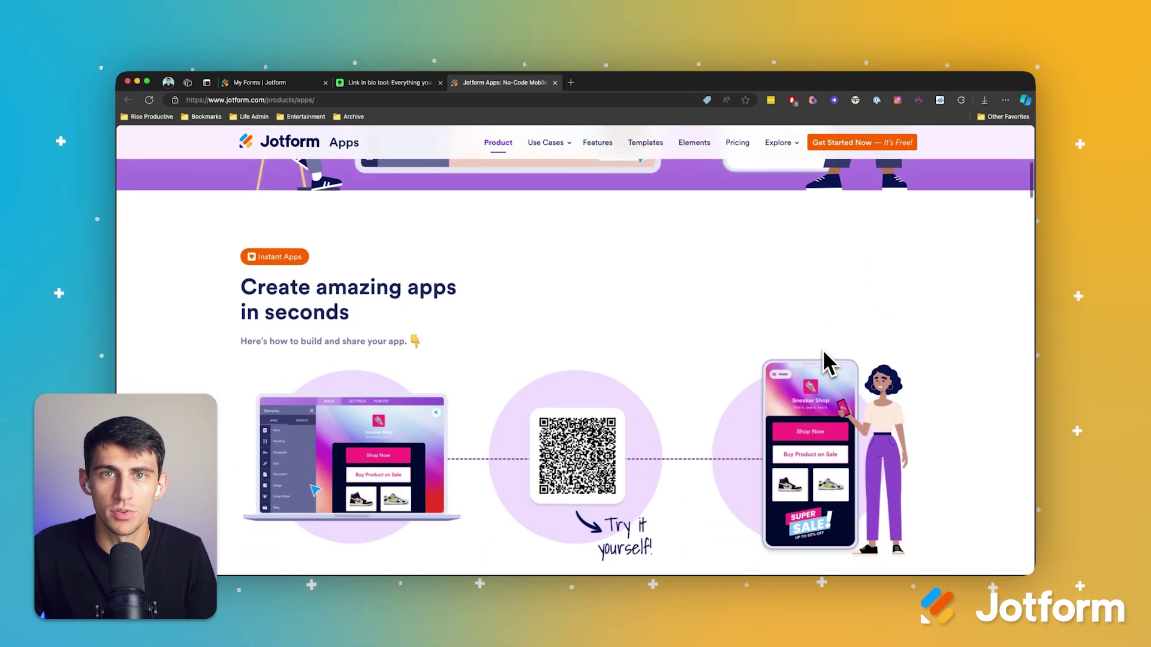
{"action": "scroll", "coordinate": [828, 362], "scroll_direction": "down", "scroll_amount": 4}
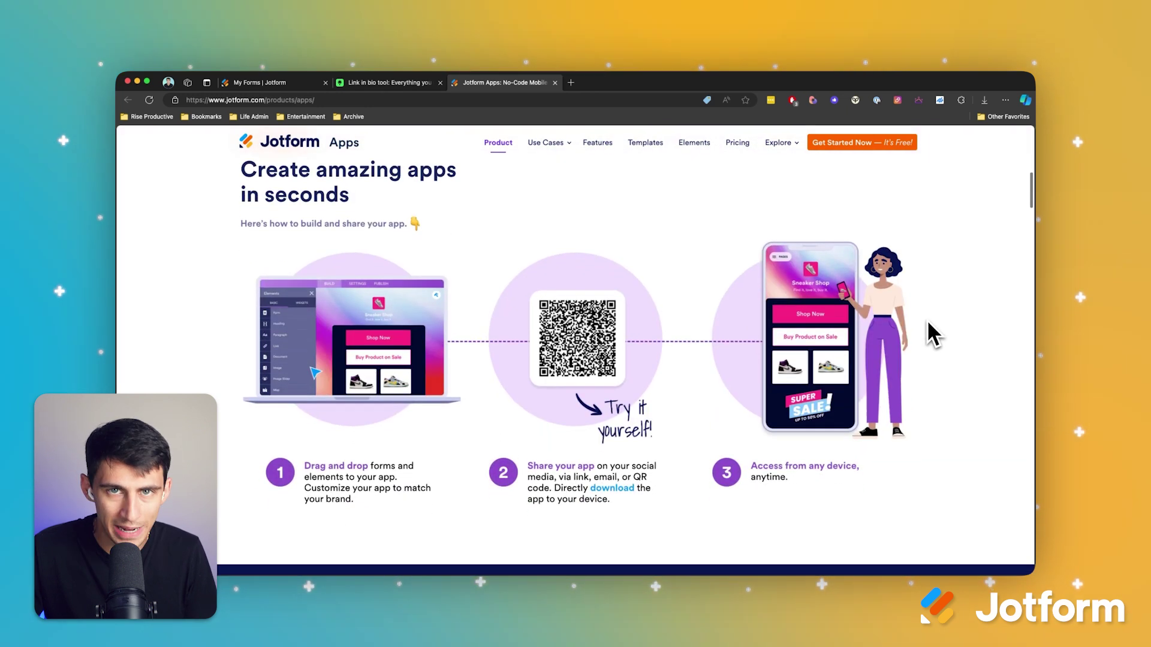
{"action": "scroll", "coordinate": [928, 323], "scroll_direction": "down", "scroll_amount": 4}
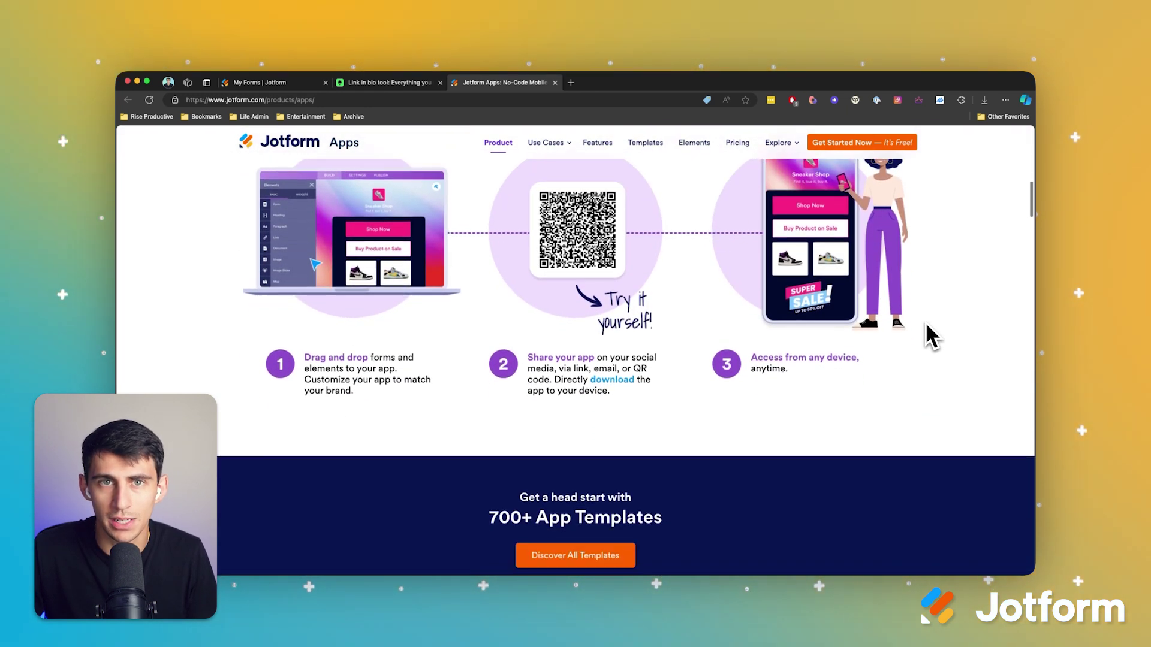
{"action": "scroll", "coordinate": [926, 325], "scroll_direction": "down", "scroll_amount": 3}
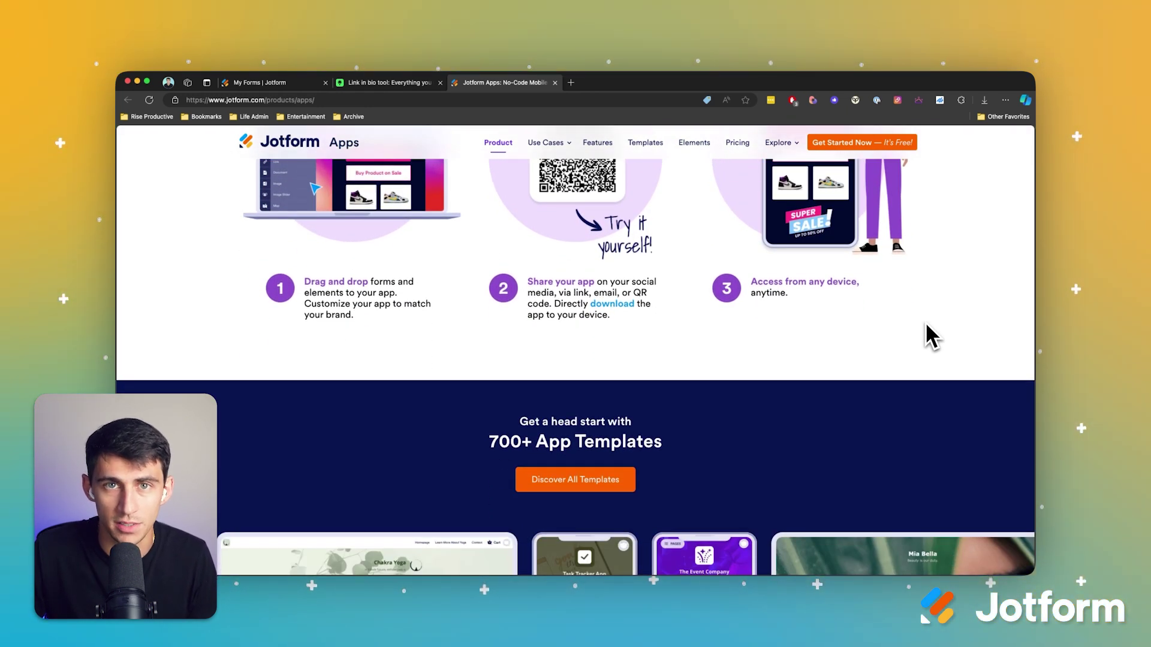
{"action": "scroll", "coordinate": [925, 323], "scroll_direction": "down", "scroll_amount": 1}
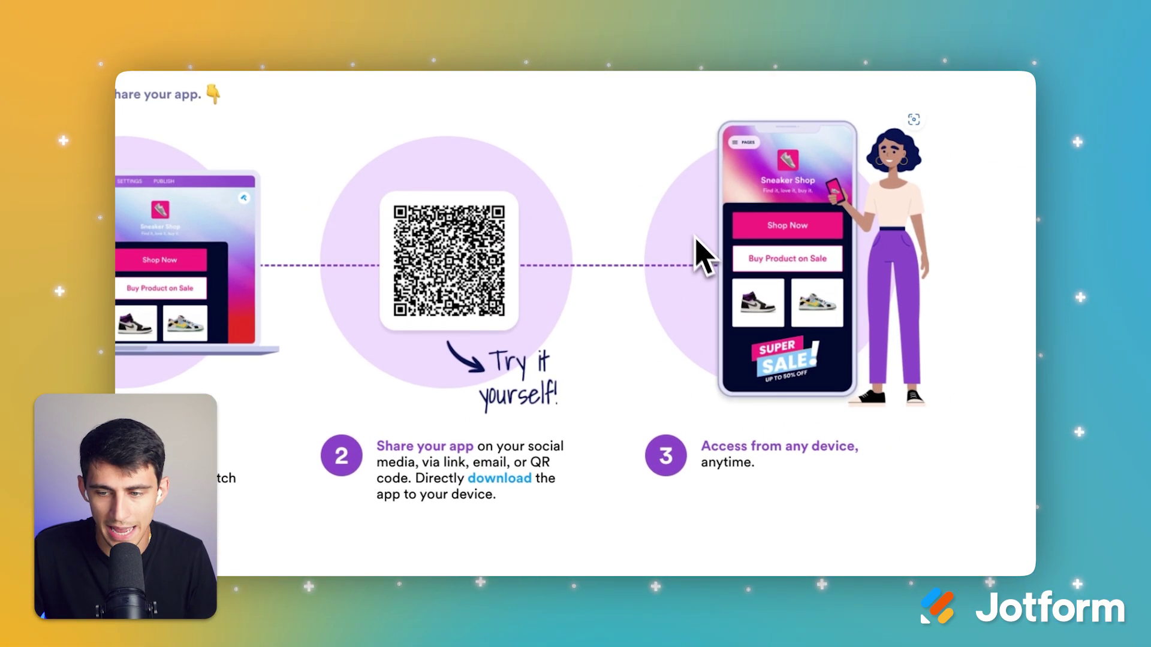
Try the Sneaker Shop demo's order form, dismissing the Add to Home Screen prompt and browsing products.
{"action": "left_click", "coordinate": [905, 231]}
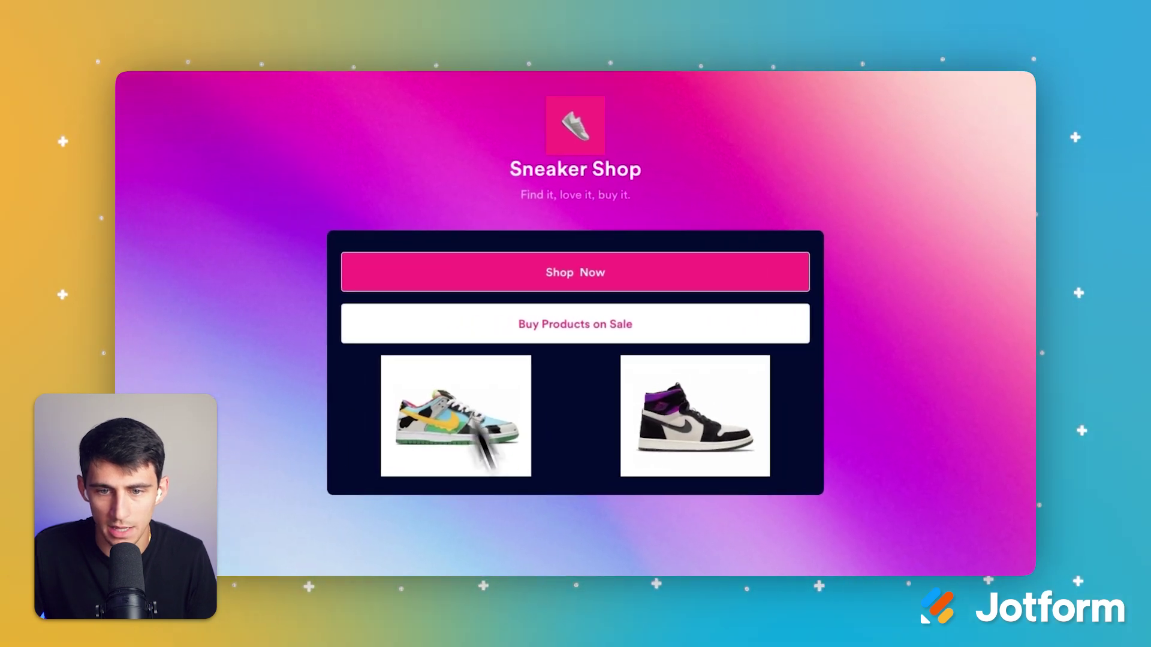
{"action": "left_click", "coordinate": [627, 283]}
{"action": "scroll", "coordinate": [532, 278], "scroll_direction": "down", "scroll_amount": 2}
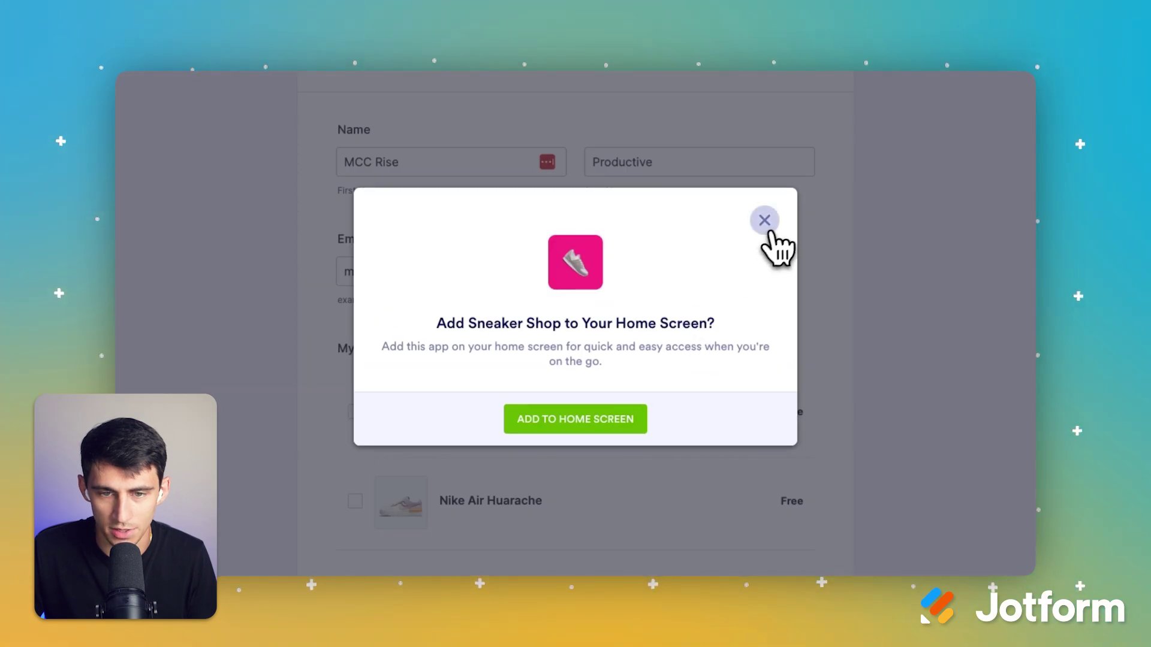
{"action": "left_click", "coordinate": [765, 221]}
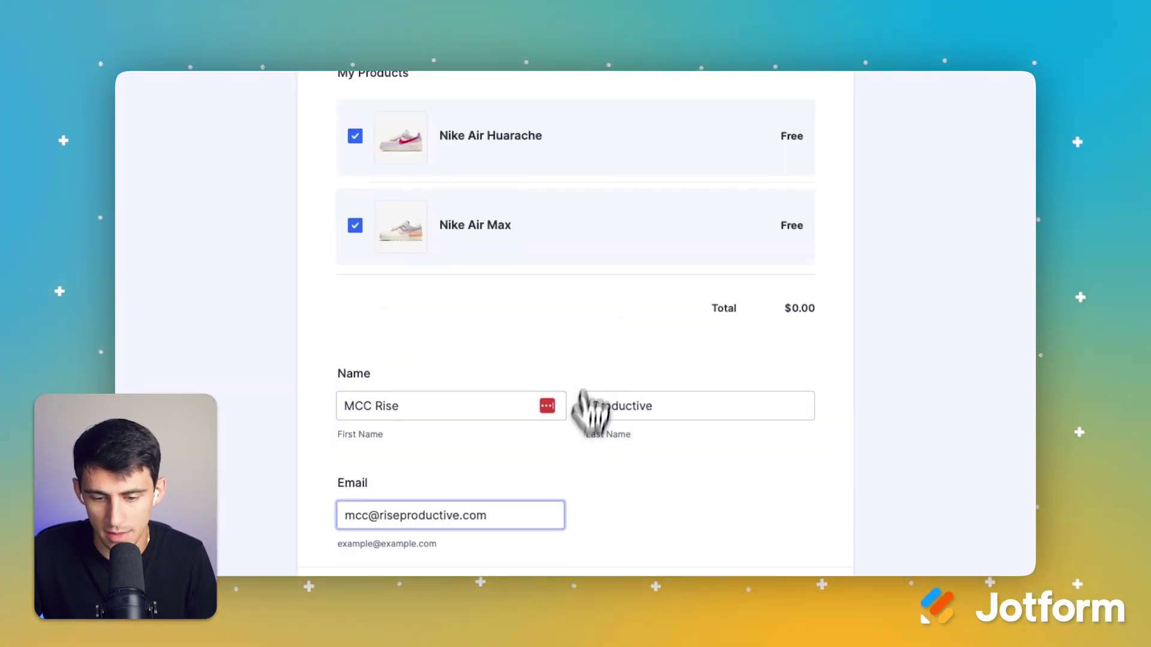
{"action": "scroll", "coordinate": [585, 412], "scroll_direction": "down", "scroll_amount": 2}
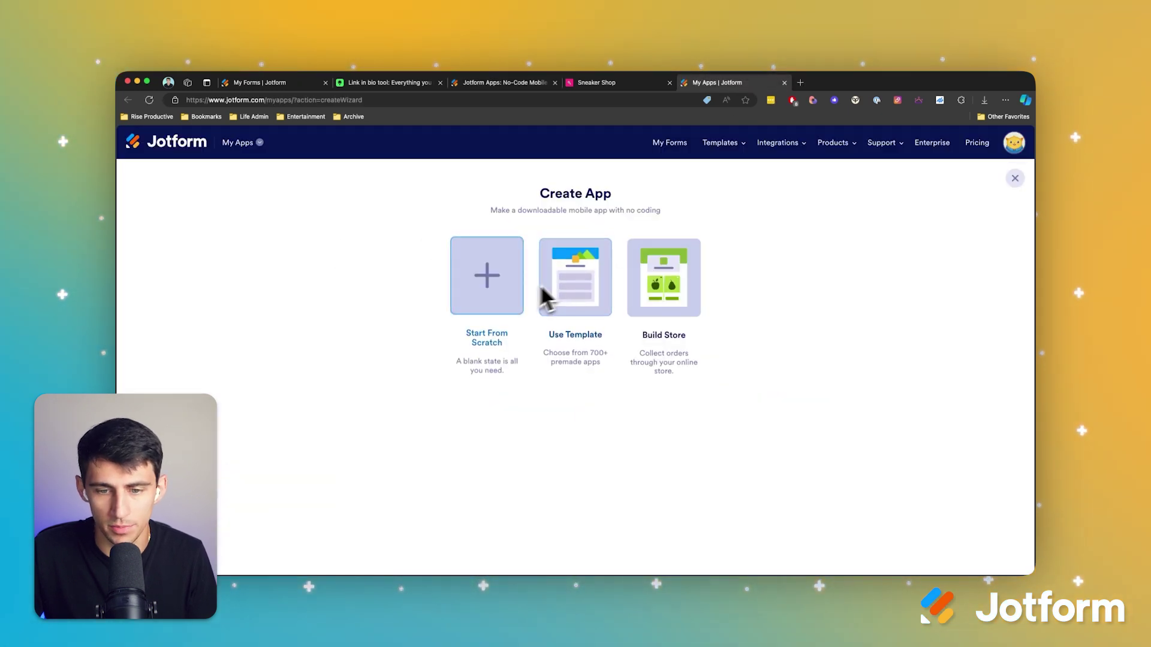
Start a new app from the Scheduling App template and dismiss the What's New notice.
{"action": "left_click", "coordinate": [565, 289]}
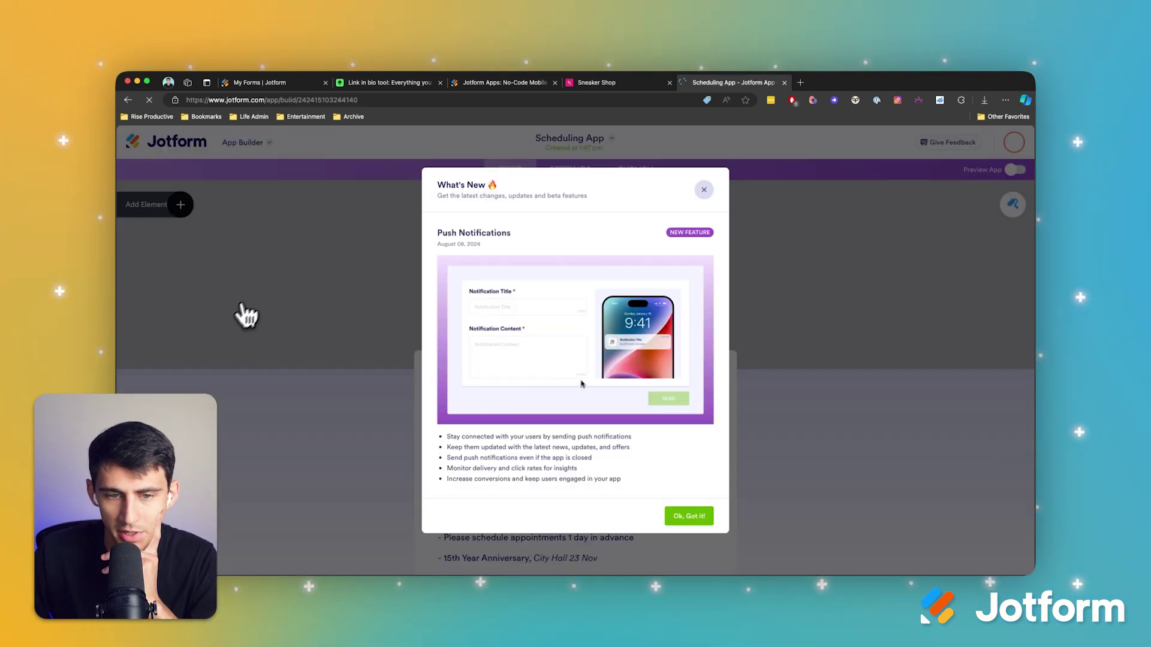
{"action": "left_click", "coordinate": [704, 190]}
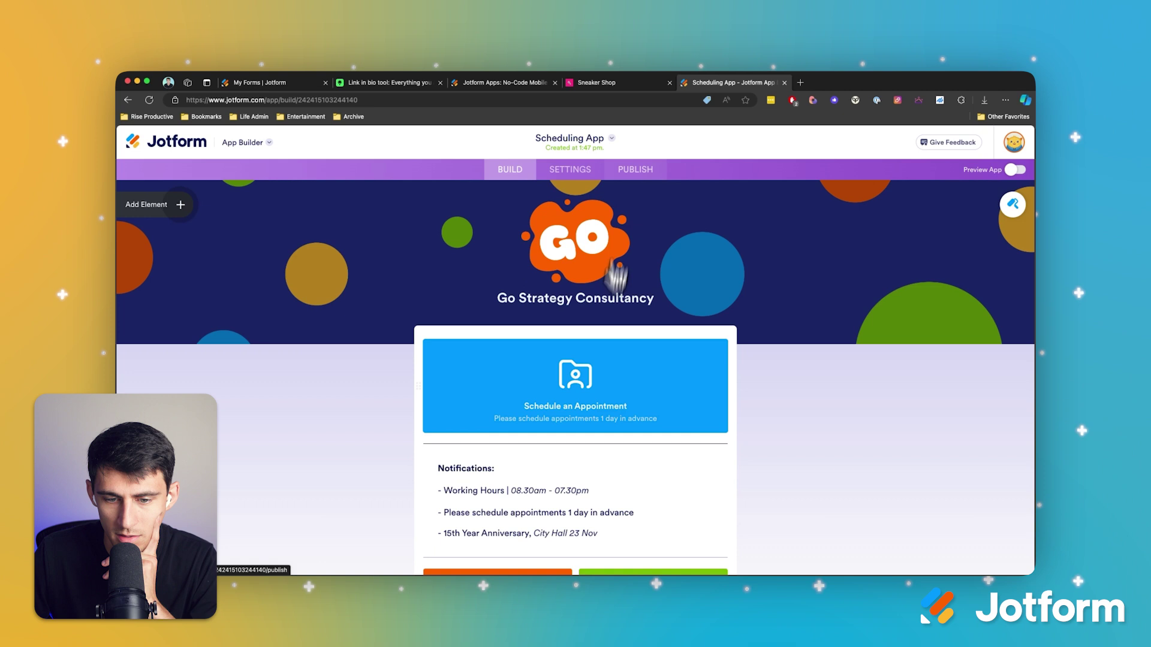
{"action": "scroll", "coordinate": [573, 345], "scroll_direction": "down", "scroll_amount": 3}
Edit the Notifications text: closing time 05.30pm, 3 days' notice, and delete the 15th Year Anniversary line.
{"action": "left_click", "coordinate": [574, 345]}
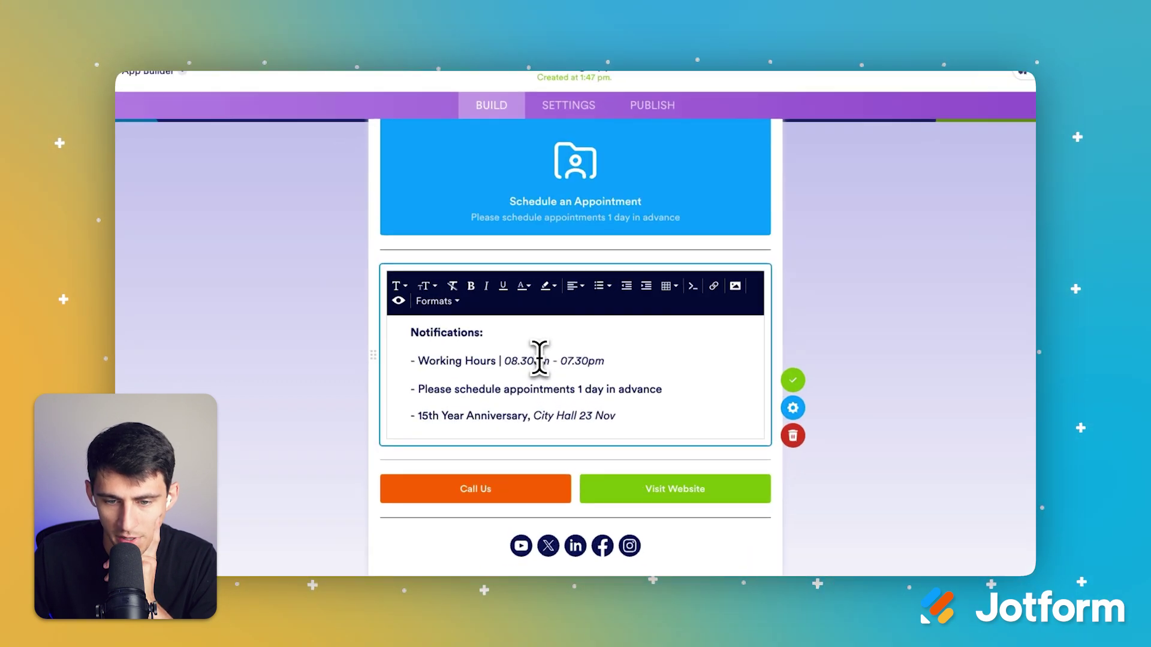
{"action": "left_click", "coordinate": [565, 361]}
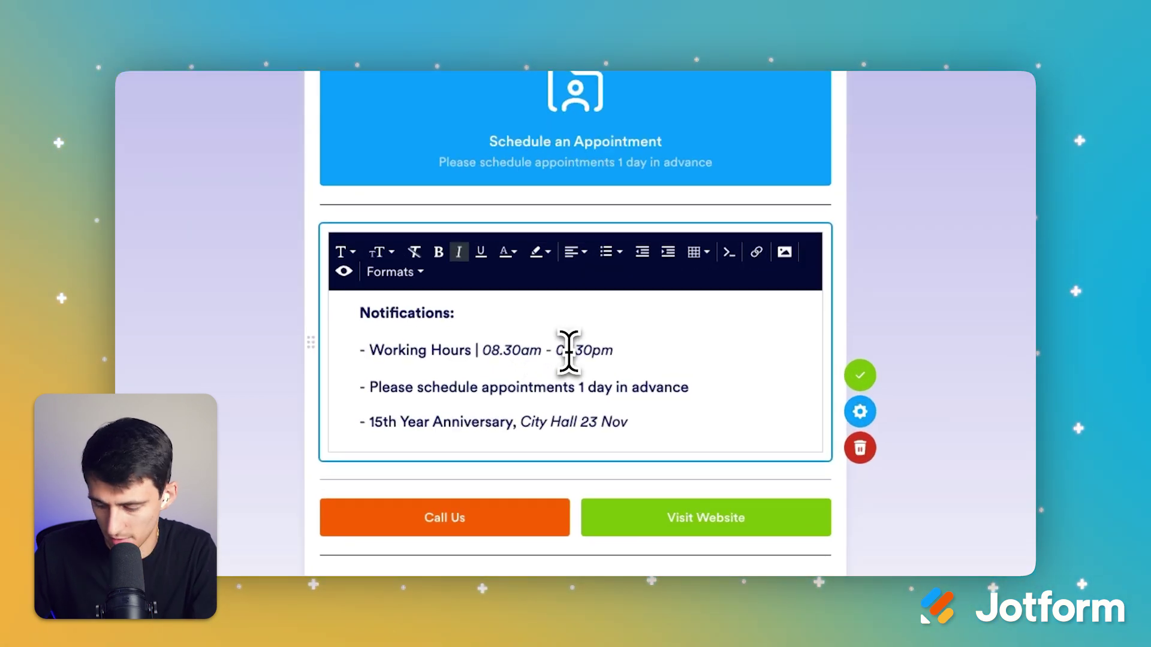
{"action": "key", "text": "BackSpace"}
{"action": "type", "text": "5"}
{"action": "left_click", "coordinate": [580, 388]}
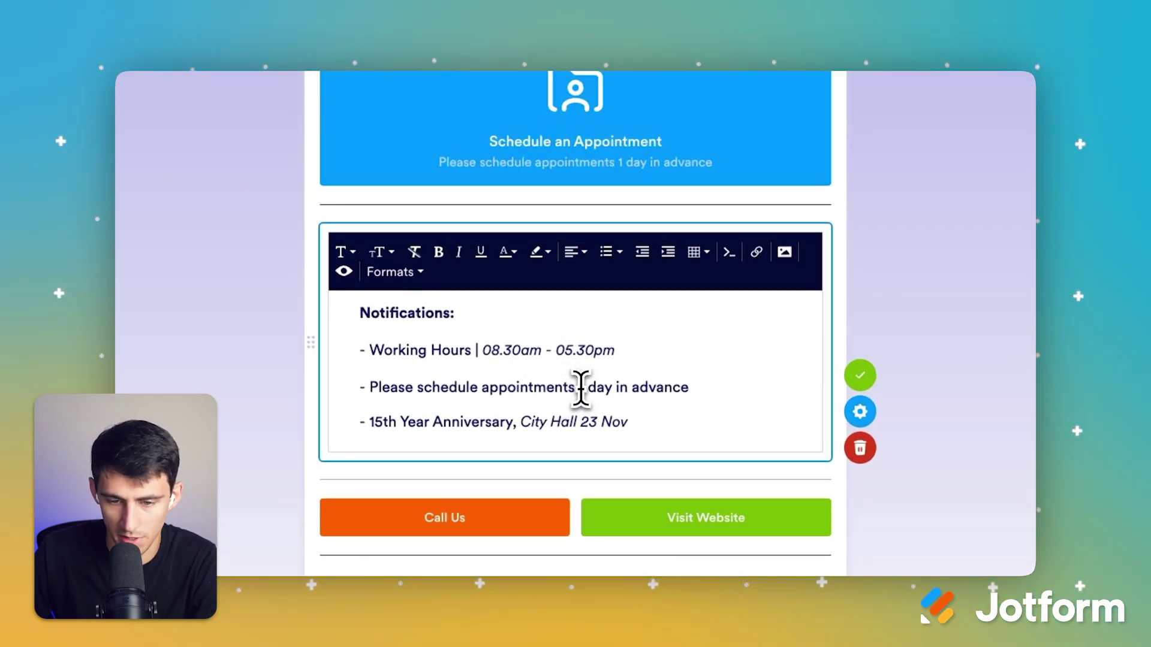
{"action": "key", "text": "BackSpace"}
{"action": "type", "text": "3"}
{"action": "triple_click", "coordinate": [370, 424]}
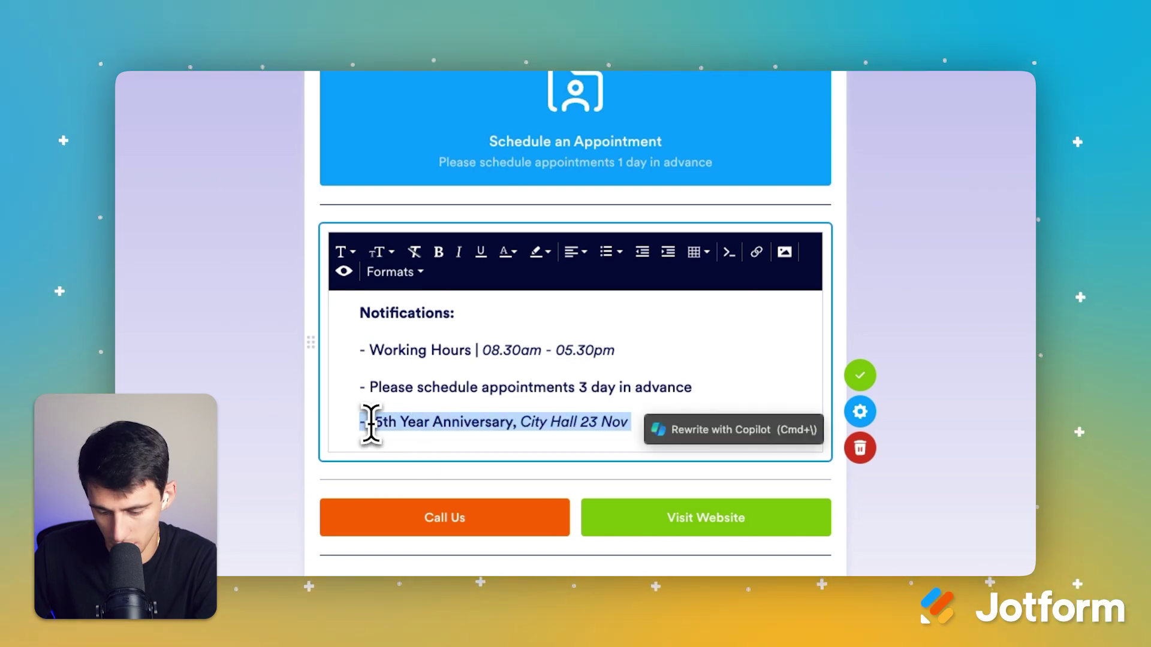
{"action": "key", "text": "BackSpace"}
Select the Go Strategy Consultancy title, Visit Website and Call Us elements, then open the Call Us properties.
{"action": "scroll", "coordinate": [378, 443], "scroll_direction": "up", "scroll_amount": 5}
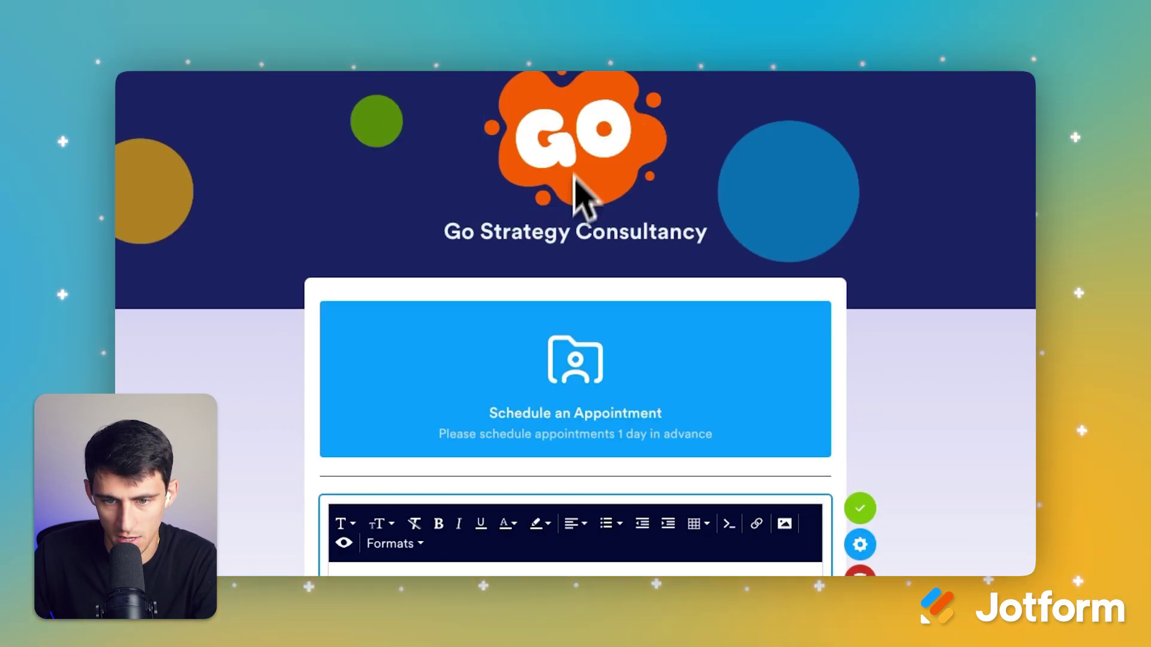
{"action": "left_click", "coordinate": [612, 226]}
{"action": "scroll", "coordinate": [644, 213], "scroll_direction": "down", "scroll_amount": 4}
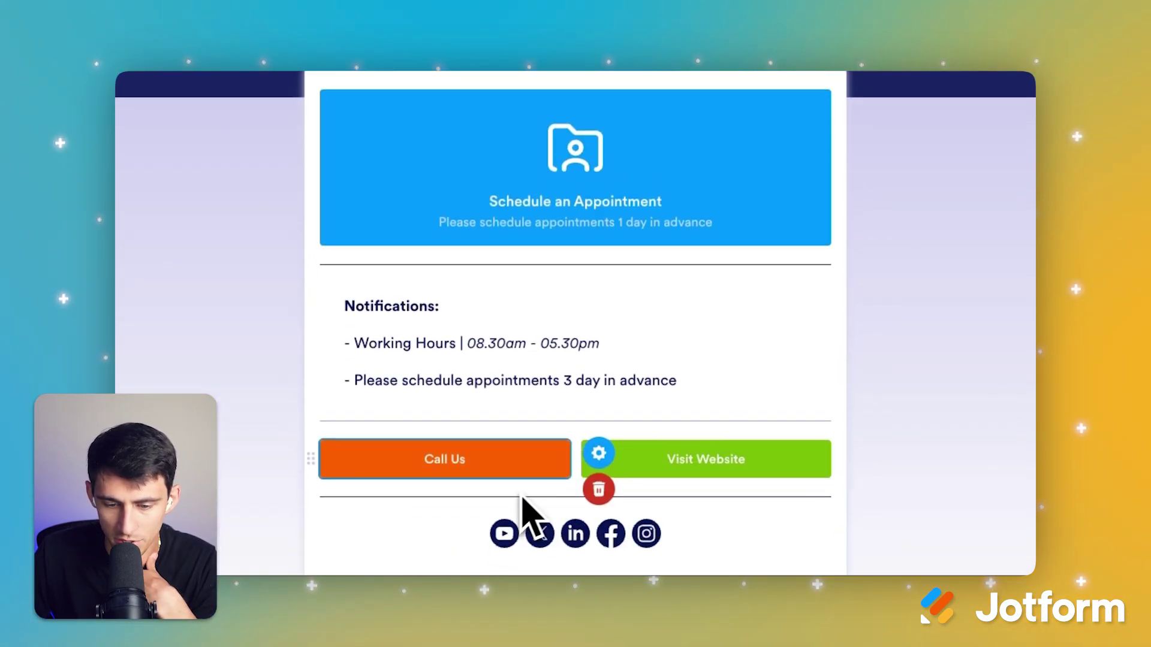
{"action": "left_click", "coordinate": [662, 461]}
{"action": "left_click", "coordinate": [514, 459]}
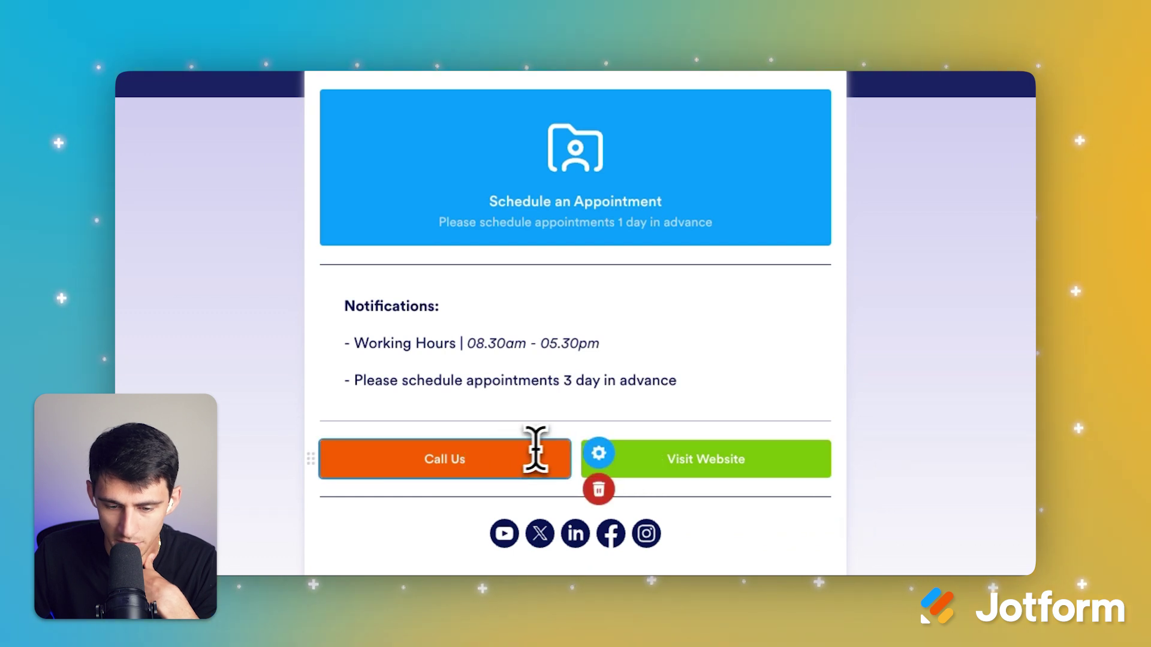
{"action": "left_click", "coordinate": [596, 458]}
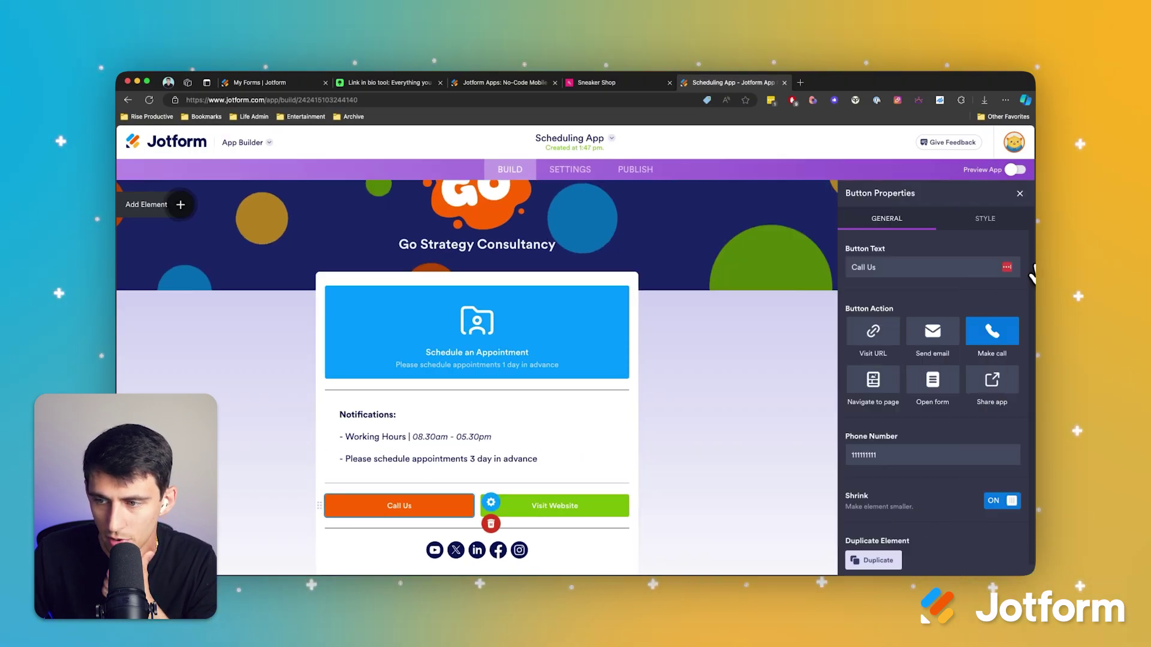
Switch to Publish and open the live Scheduling App in a new tab.
{"action": "scroll", "coordinate": [959, 335], "scroll_direction": "down", "scroll_amount": 1}
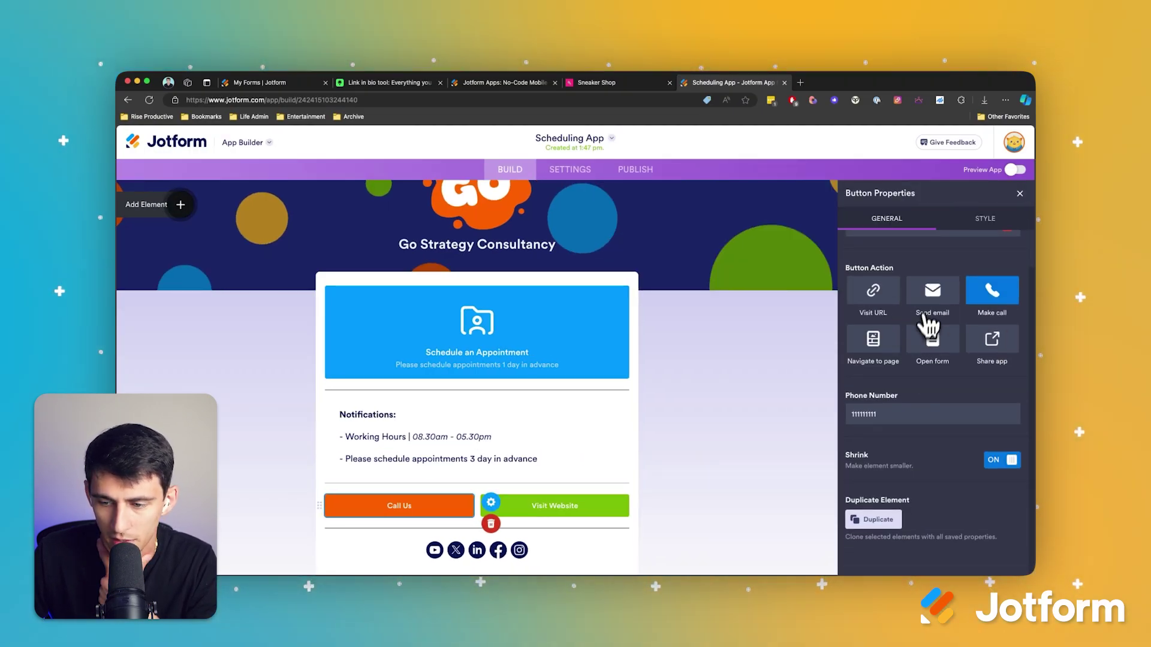
{"action": "left_click", "coordinate": [617, 172]}
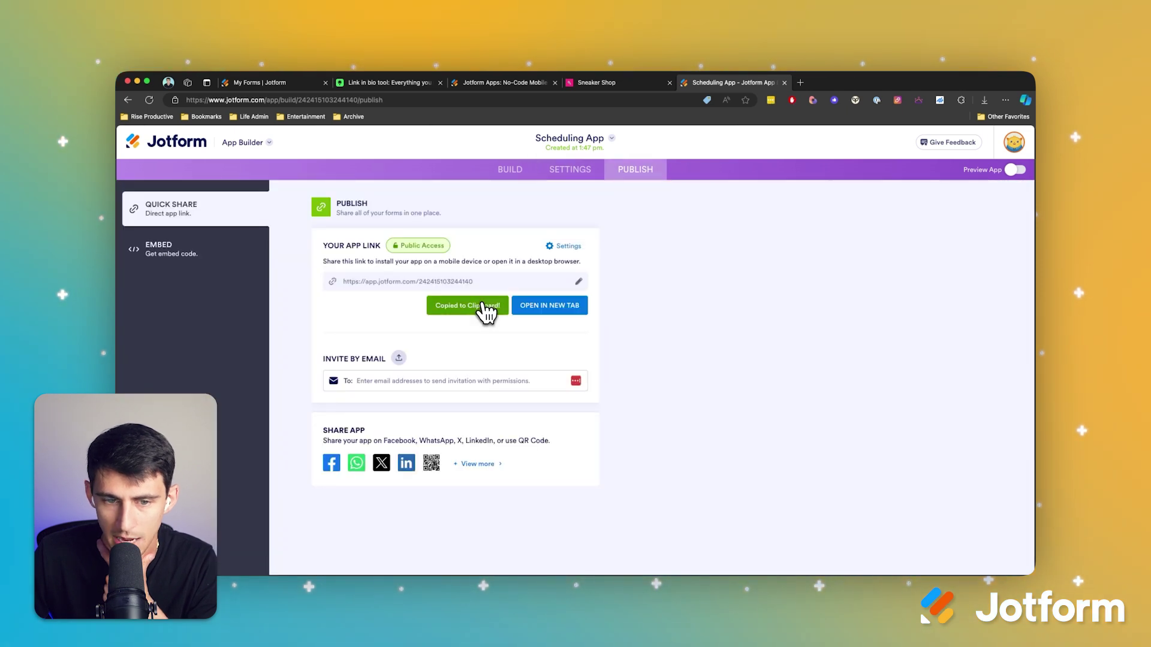
{"action": "left_click", "coordinate": [487, 305]}
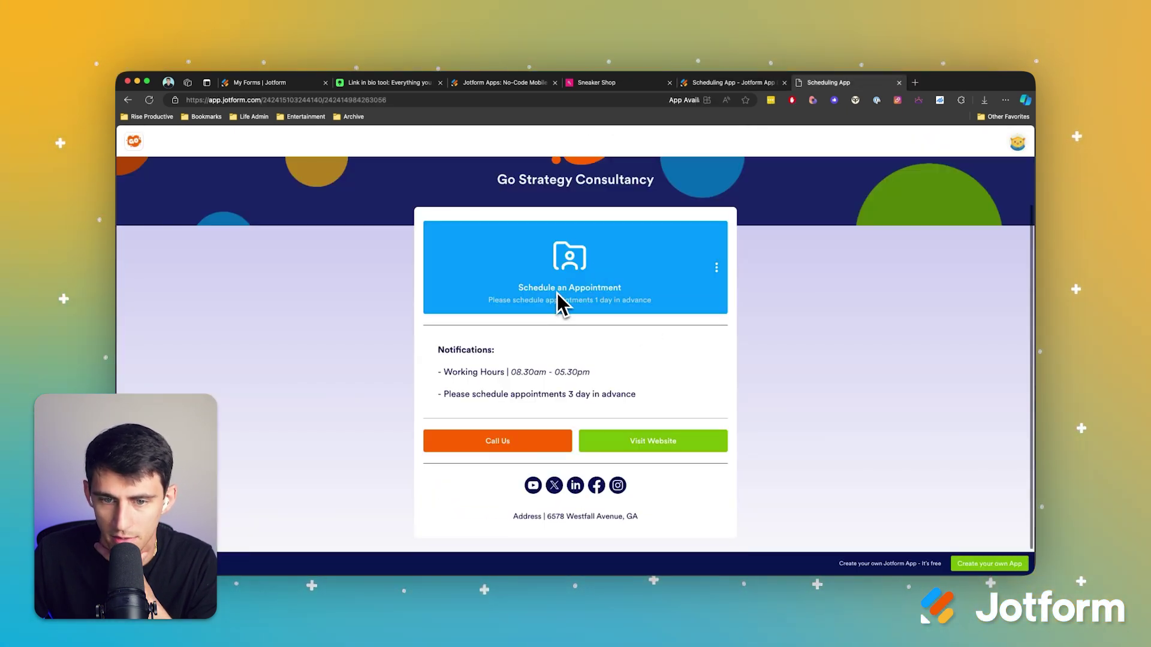
Test the Schedule an Appointment page by picking the 08:00 slot.
{"action": "left_click", "coordinate": [559, 302]}
{"action": "scroll", "coordinate": [552, 360], "scroll_direction": "down", "scroll_amount": 5}
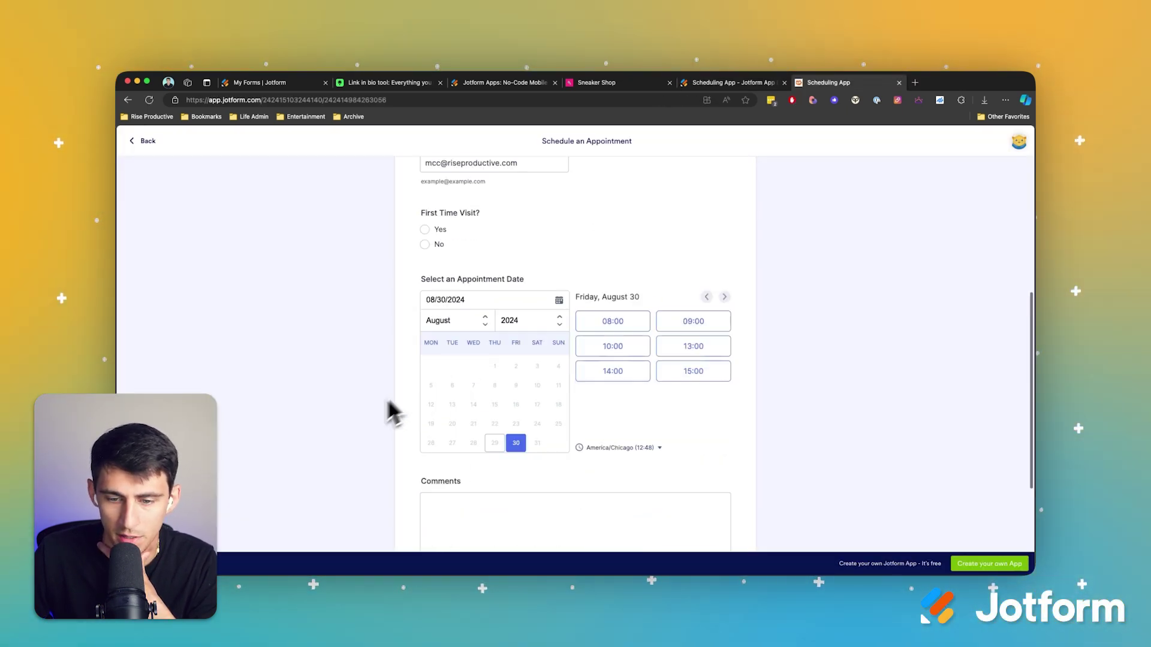
{"action": "left_click", "coordinate": [621, 324]}
{"action": "scroll", "coordinate": [647, 372], "scroll_direction": "down", "scroll_amount": 1}
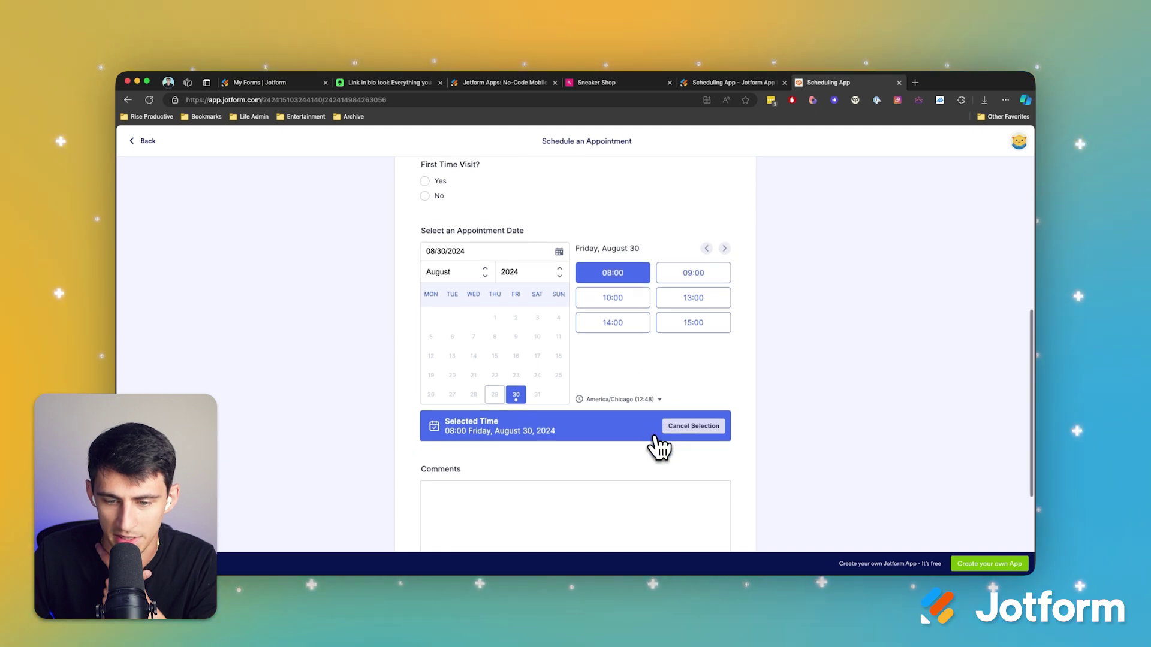
{"action": "scroll", "coordinate": [599, 408], "scroll_direction": "up", "scroll_amount": 4}
{"action": "scroll", "coordinate": [545, 372], "scroll_direction": "down", "scroll_amount": 5}
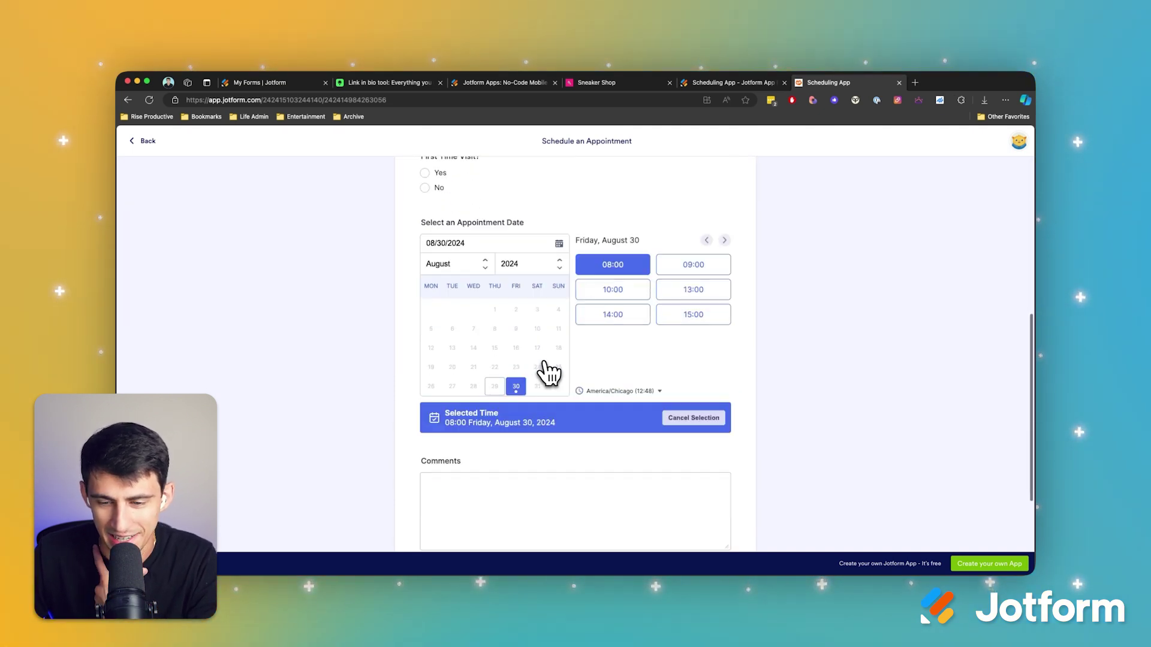
{"action": "scroll", "coordinate": [545, 372], "scroll_direction": "up", "scroll_amount": 6}
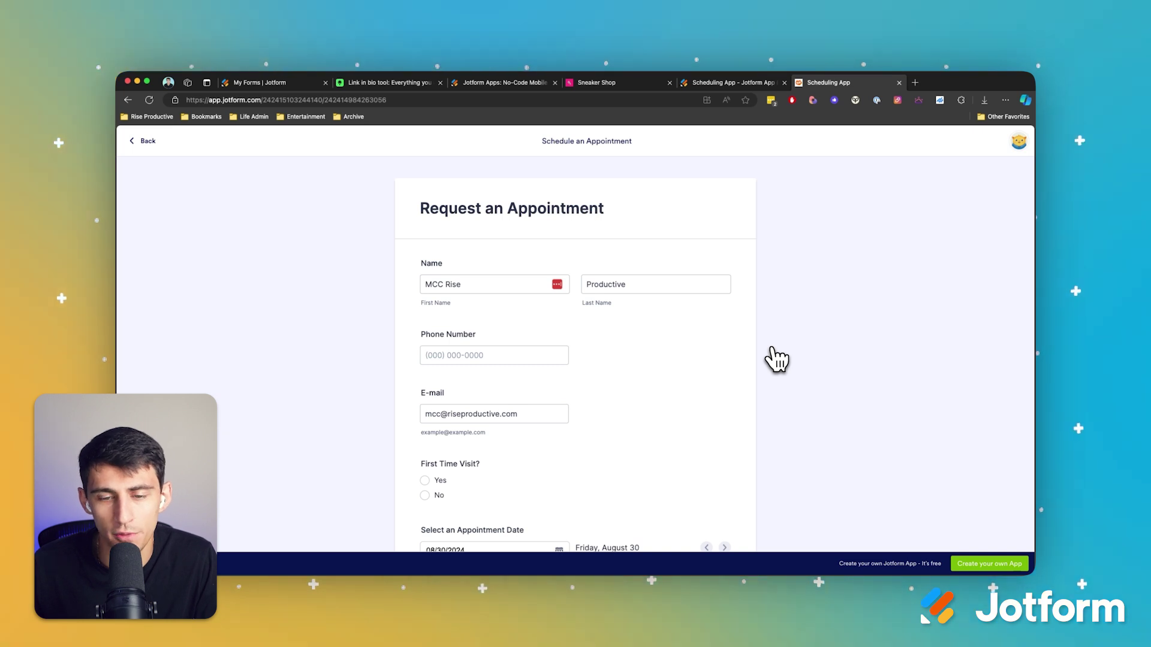
Select the acme_inc custom URL slug and close the organization name prompt without saving.
{"action": "scroll", "coordinate": [599, 432], "scroll_direction": "down", "scroll_amount": 3}
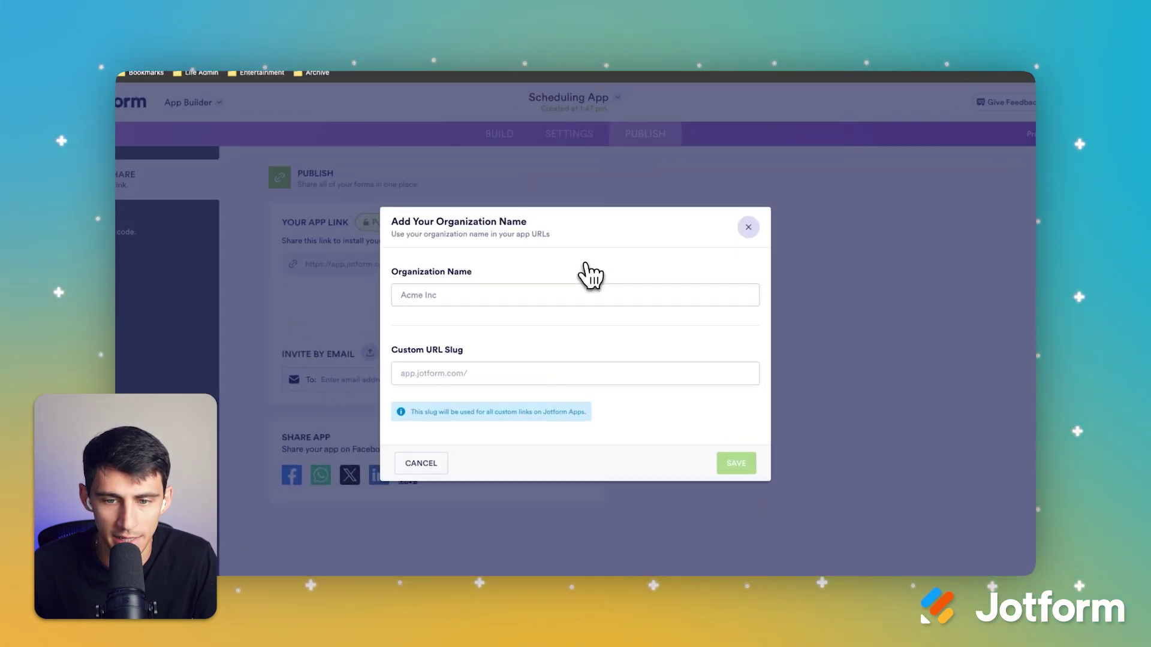
{"action": "double_click", "coordinate": [500, 368]}
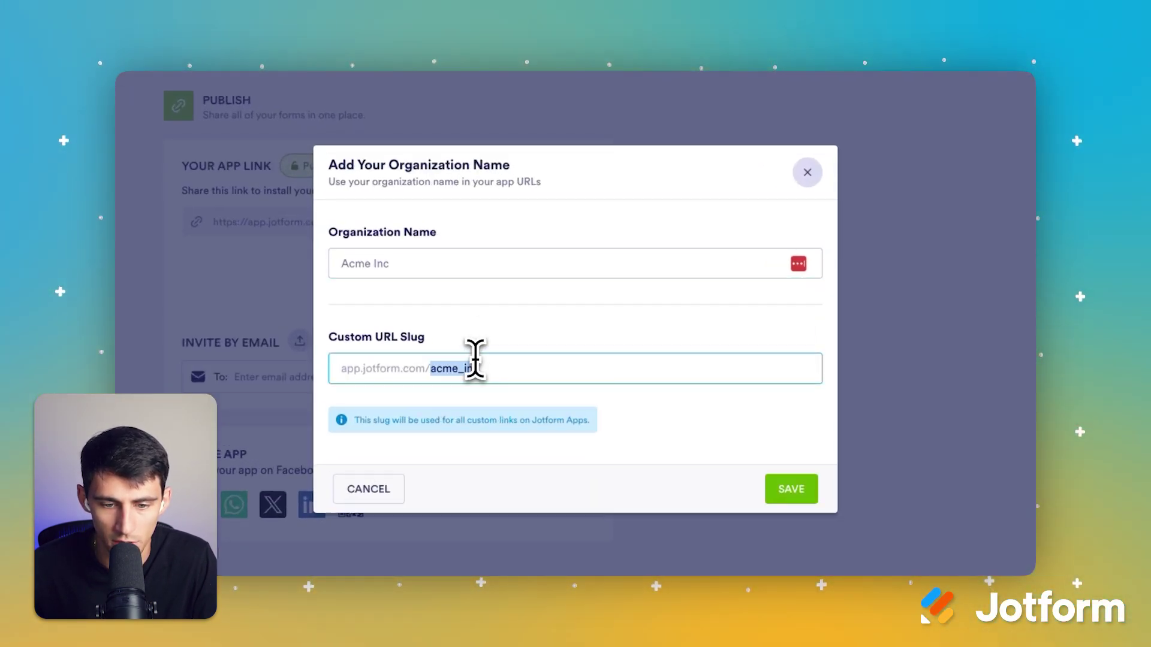
{"action": "key", "text": "Escape"}
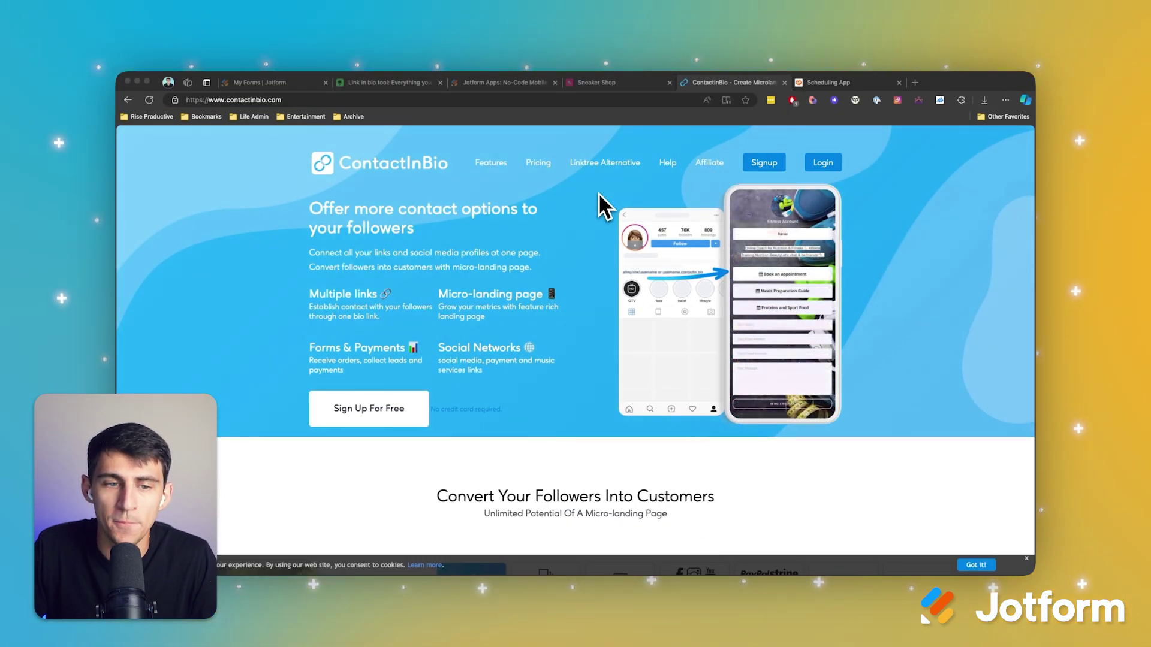
Scroll the ContactInBio homepage past Social Networks down to the Micro-landing page section.
{"action": "scroll", "coordinate": [963, 217], "scroll_direction": "down", "scroll_amount": 1}
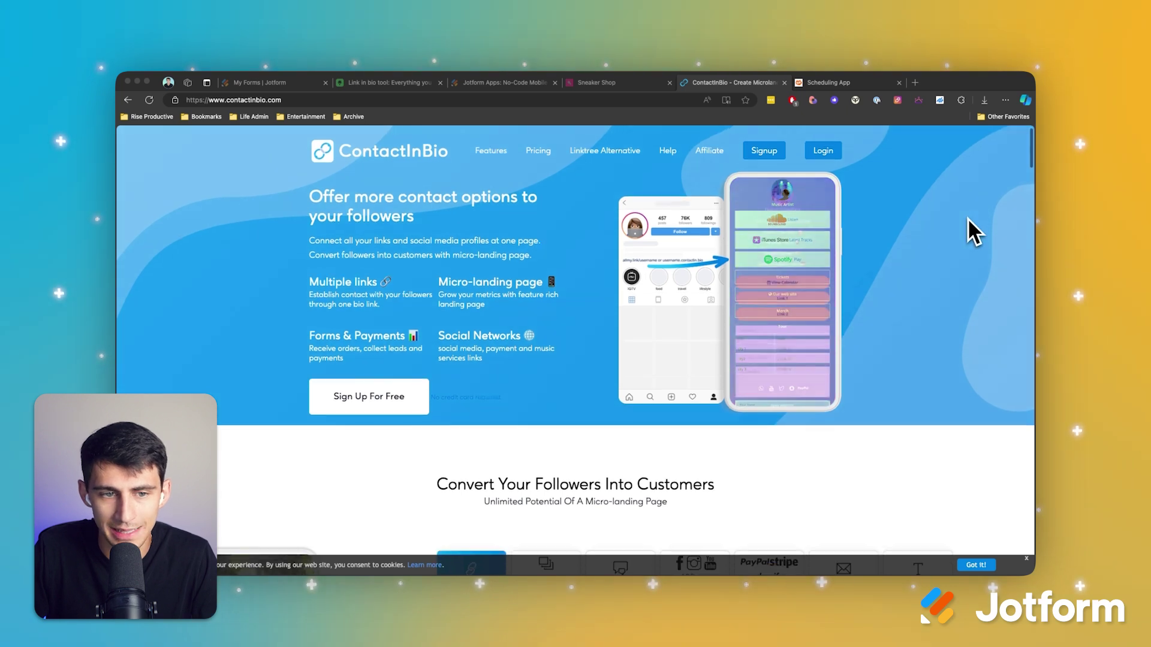
{"action": "scroll", "coordinate": [968, 218], "scroll_direction": "down", "scroll_amount": 1}
{"action": "scroll", "coordinate": [968, 218], "scroll_direction": "up", "scroll_amount": 2}
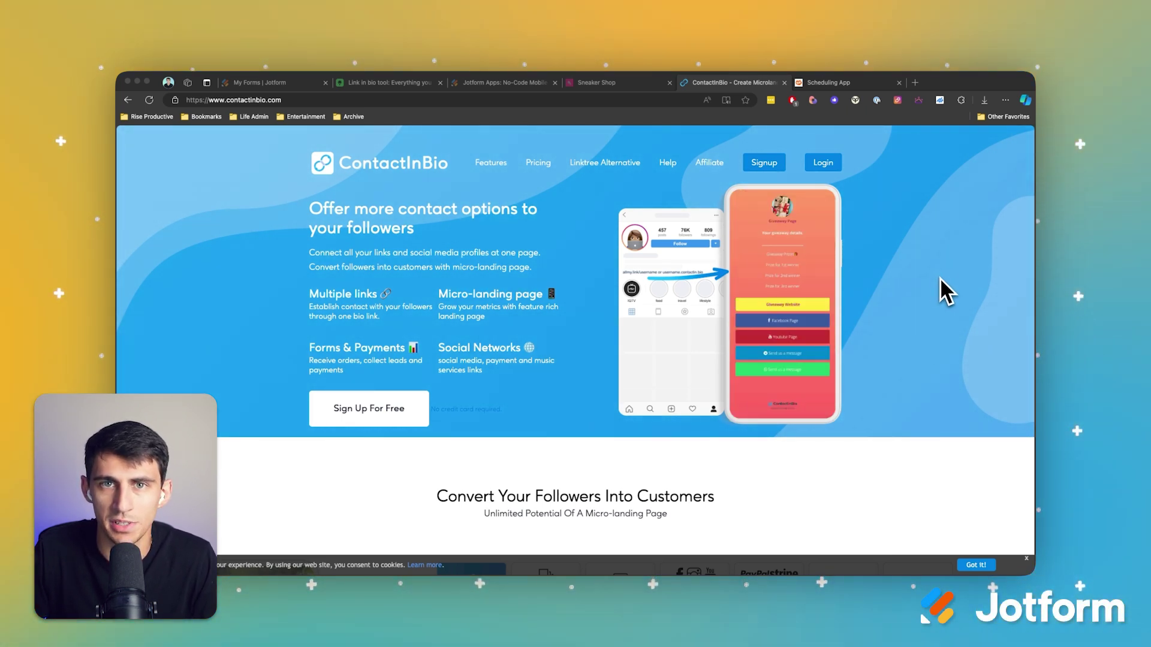
{"action": "scroll", "coordinate": [940, 283], "scroll_direction": "down", "scroll_amount": 1}
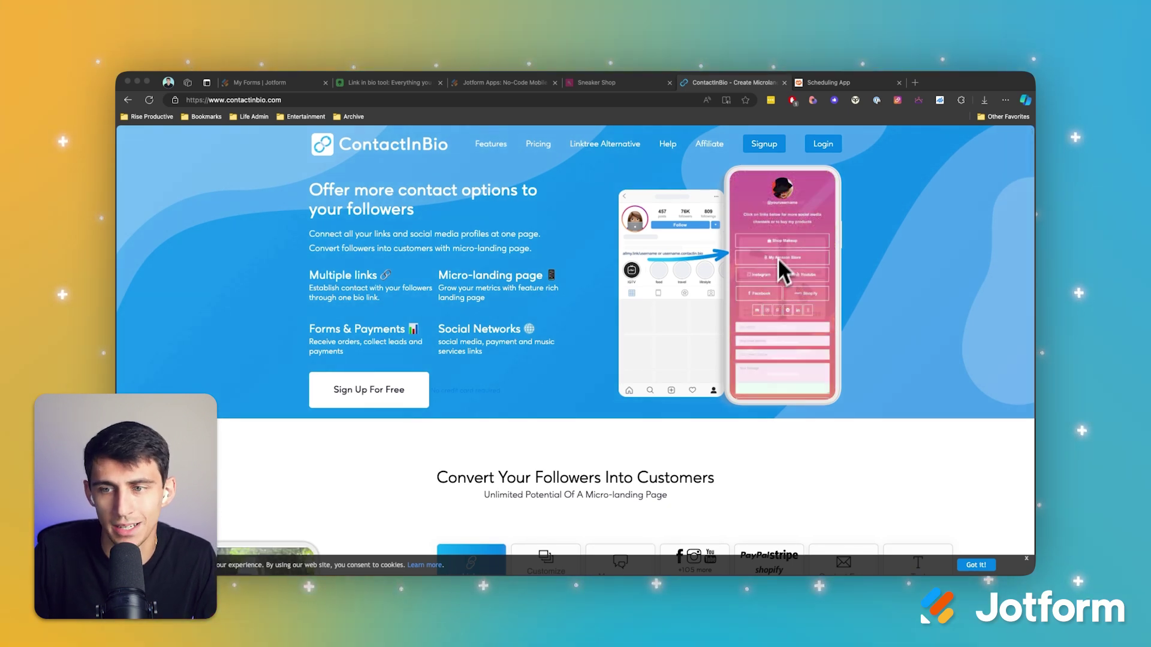
{"action": "scroll", "coordinate": [893, 246], "scroll_direction": "down", "scroll_amount": 3}
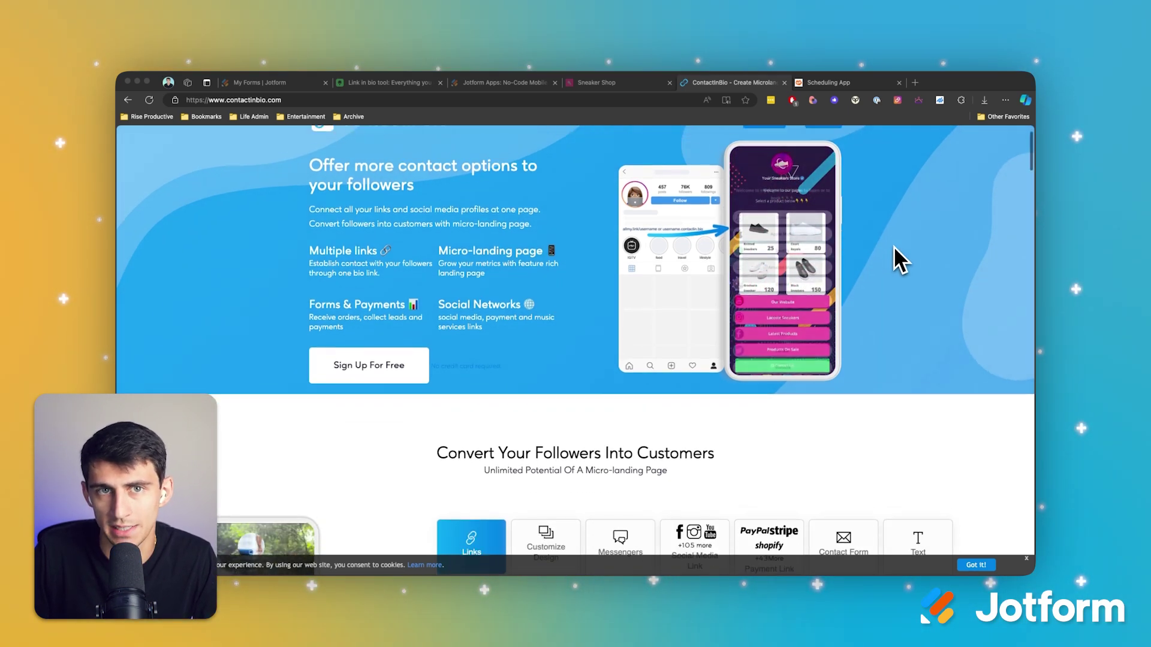
{"action": "scroll", "coordinate": [895, 248], "scroll_direction": "down", "scroll_amount": 12}
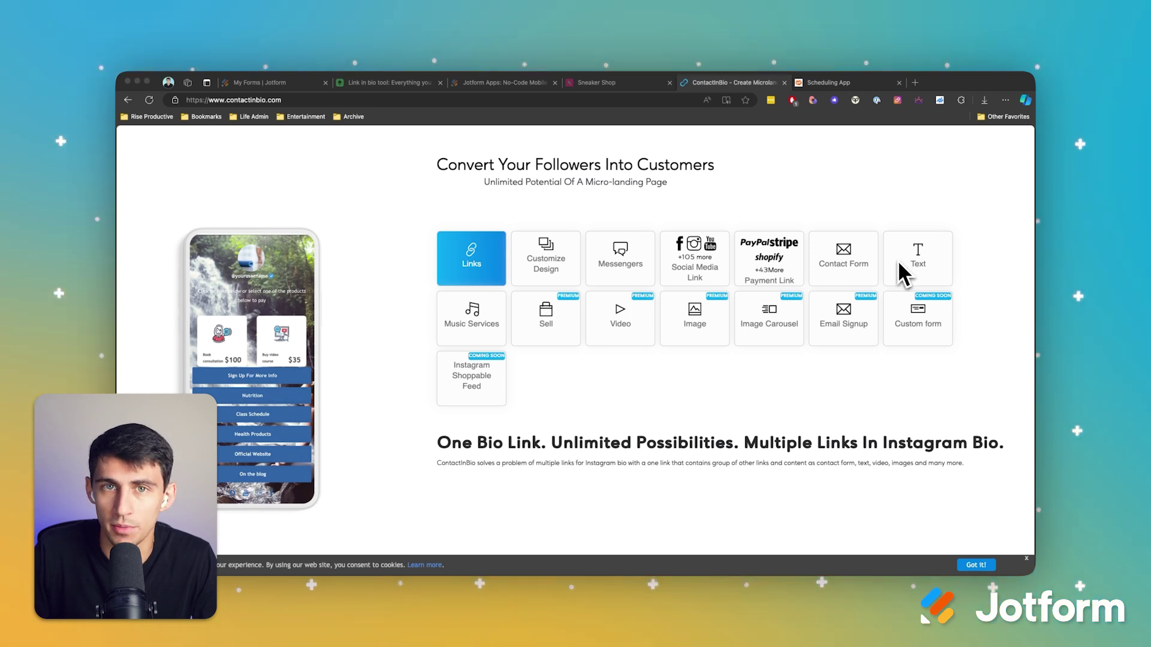
{"action": "scroll", "coordinate": [893, 268], "scroll_direction": "down", "scroll_amount": 2}
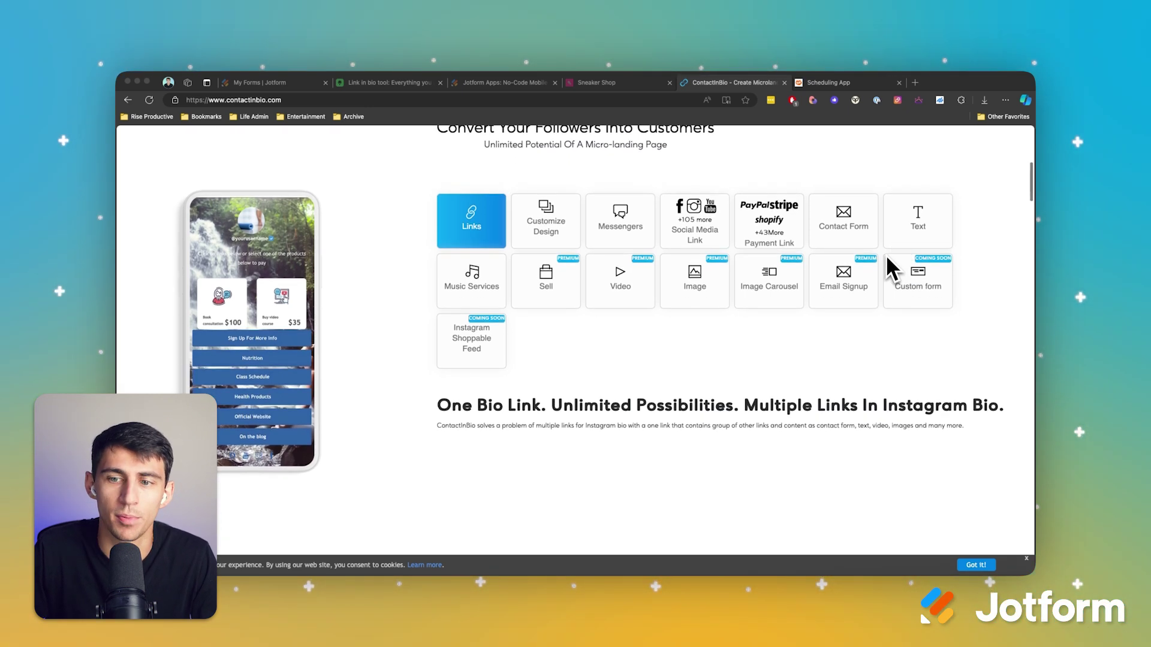
{"action": "scroll", "coordinate": [890, 253], "scroll_direction": "down", "scroll_amount": 1}
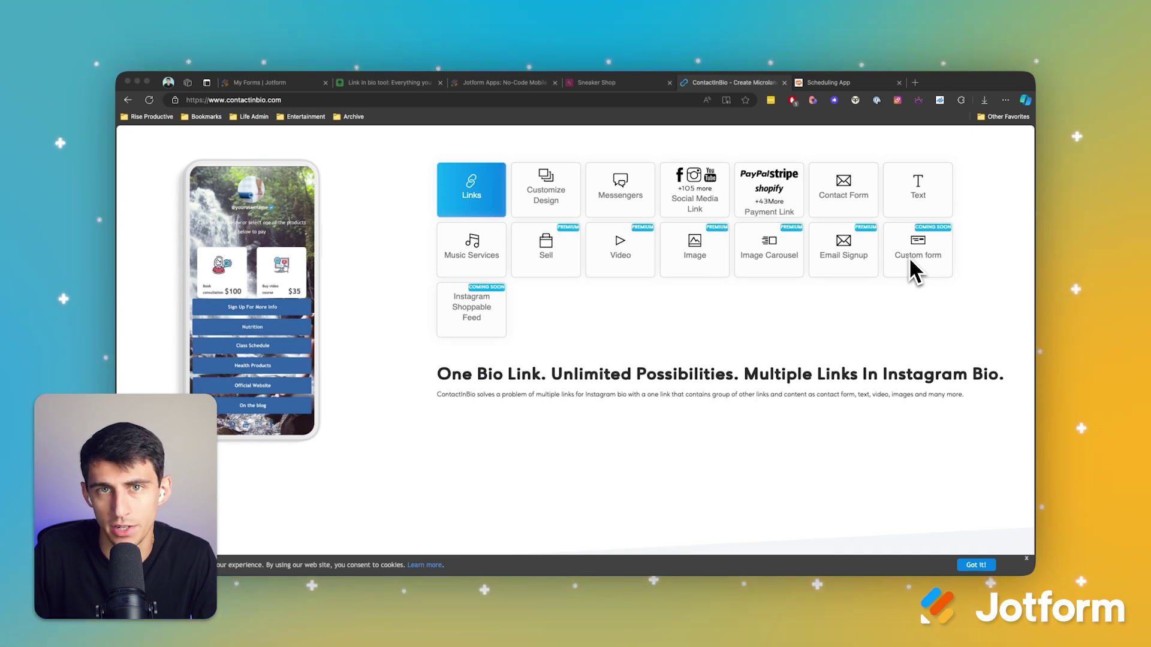
{"action": "scroll", "coordinate": [908, 260], "scroll_direction": "down", "scroll_amount": 2}
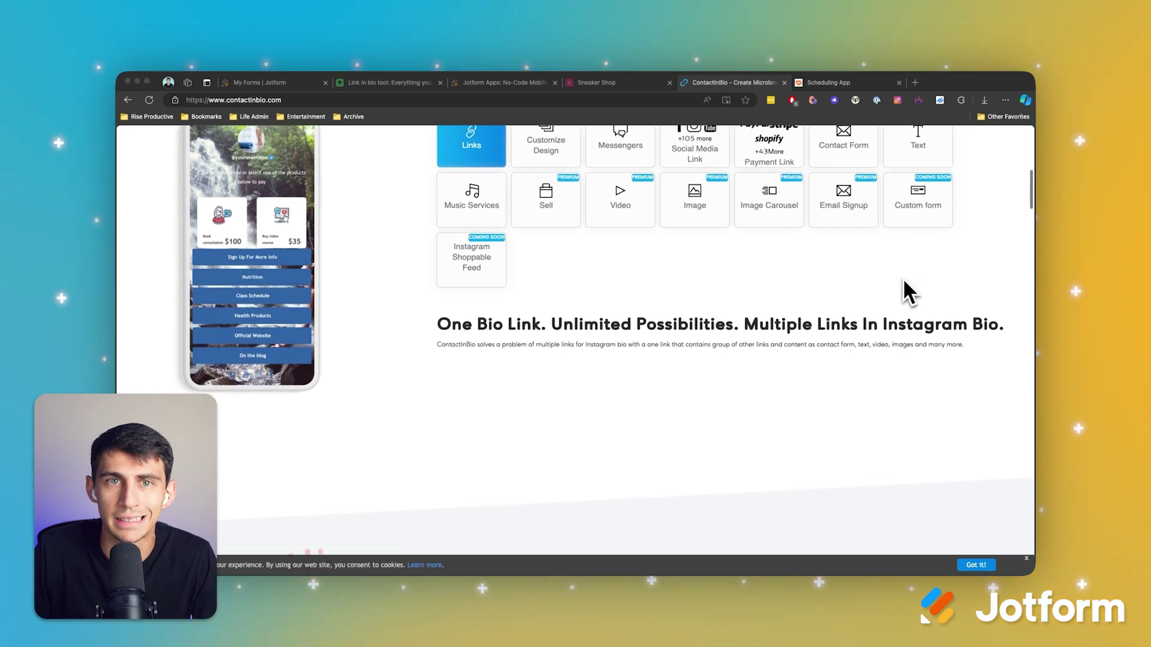
{"action": "scroll", "coordinate": [903, 278], "scroll_direction": "down", "scroll_amount": 5}
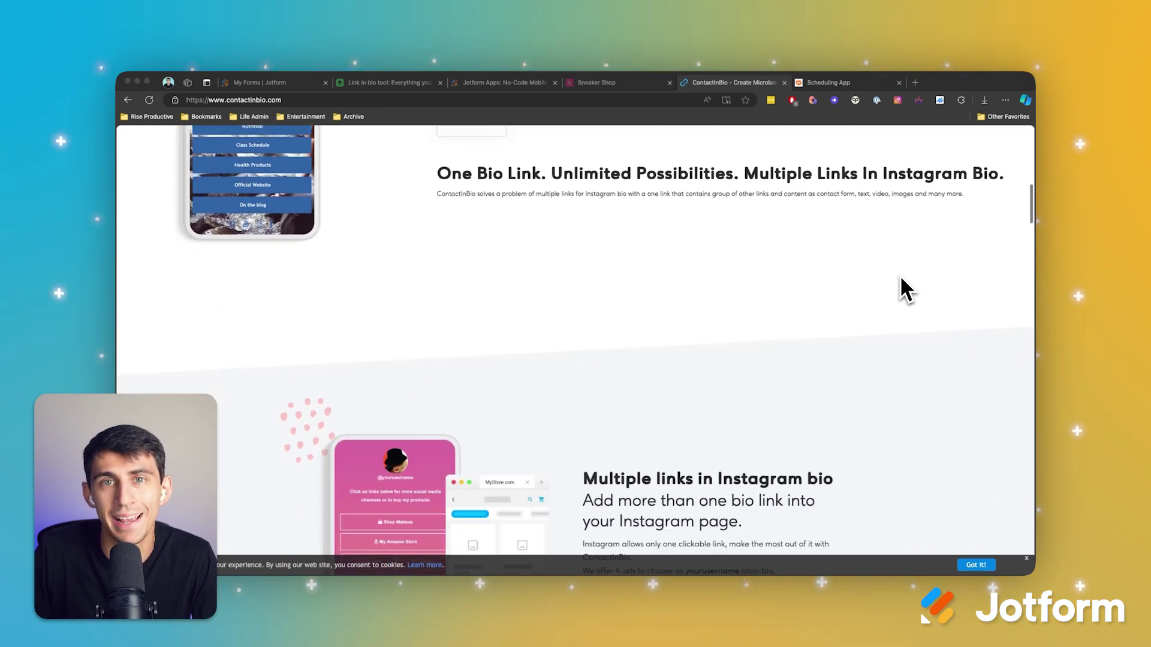
{"action": "scroll", "coordinate": [901, 277], "scroll_direction": "down", "scroll_amount": 4}
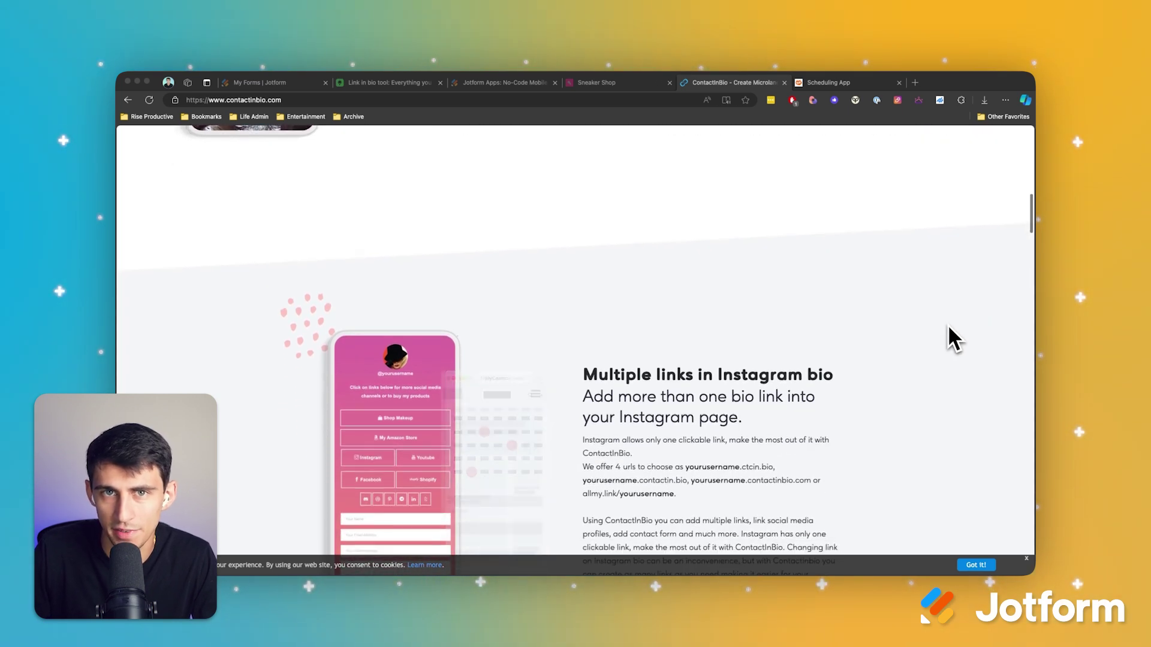
{"action": "scroll", "coordinate": [949, 327], "scroll_direction": "down", "scroll_amount": 2}
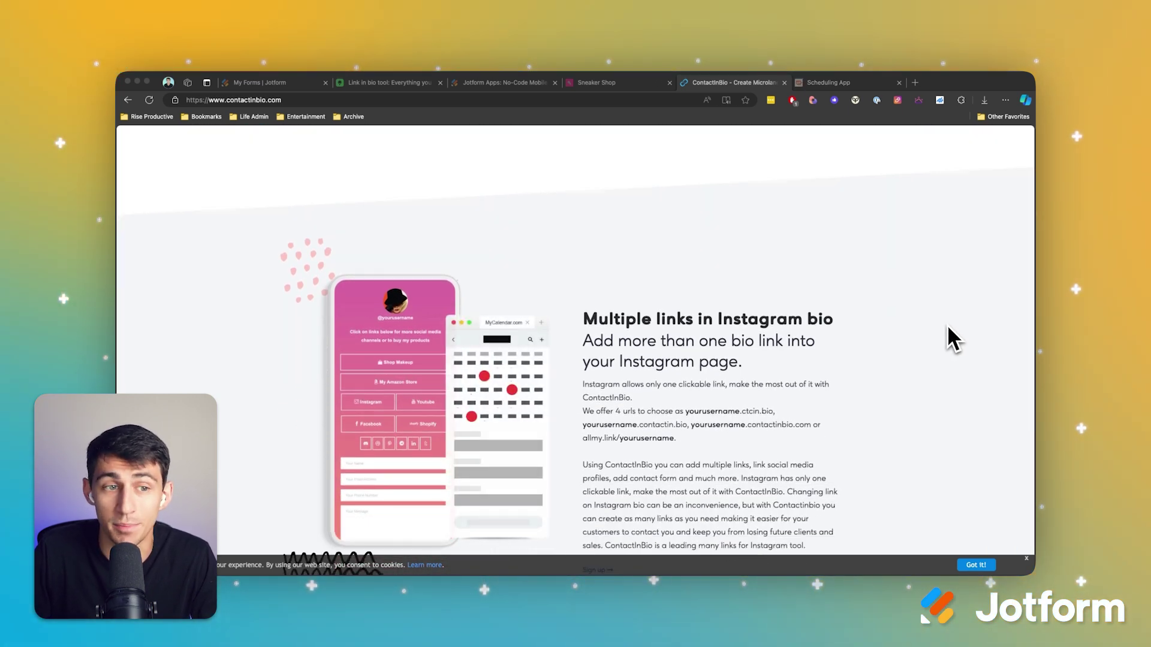
{"action": "scroll", "coordinate": [947, 327], "scroll_direction": "down", "scroll_amount": 2}
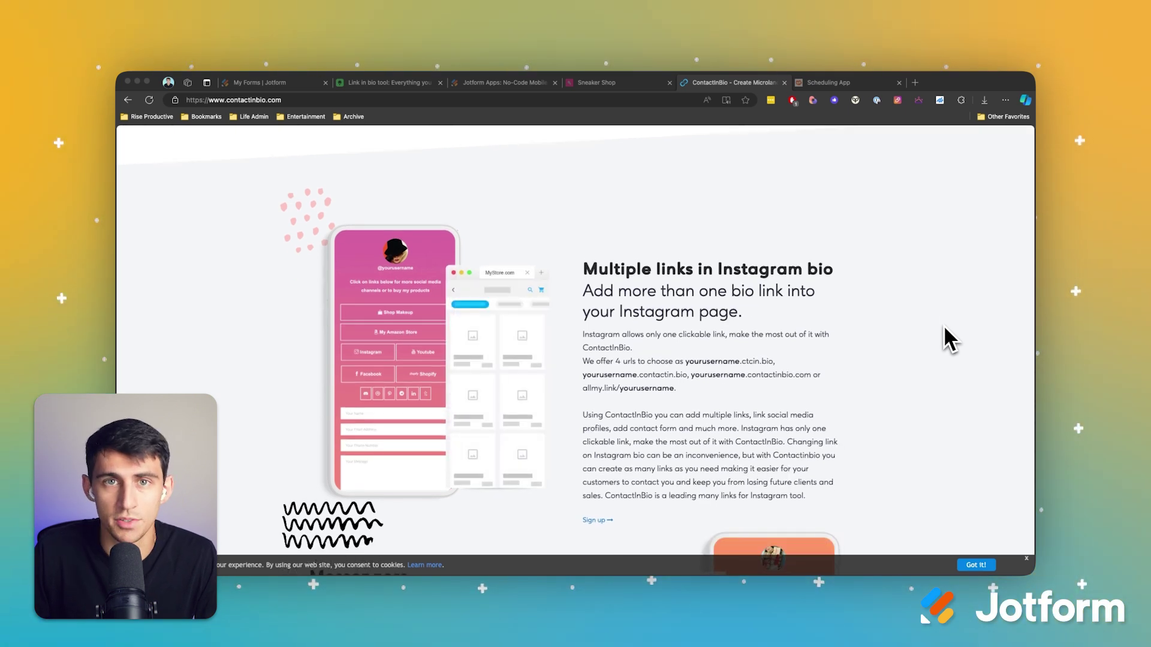
{"action": "scroll", "coordinate": [943, 325], "scroll_direction": "down", "scroll_amount": 3}
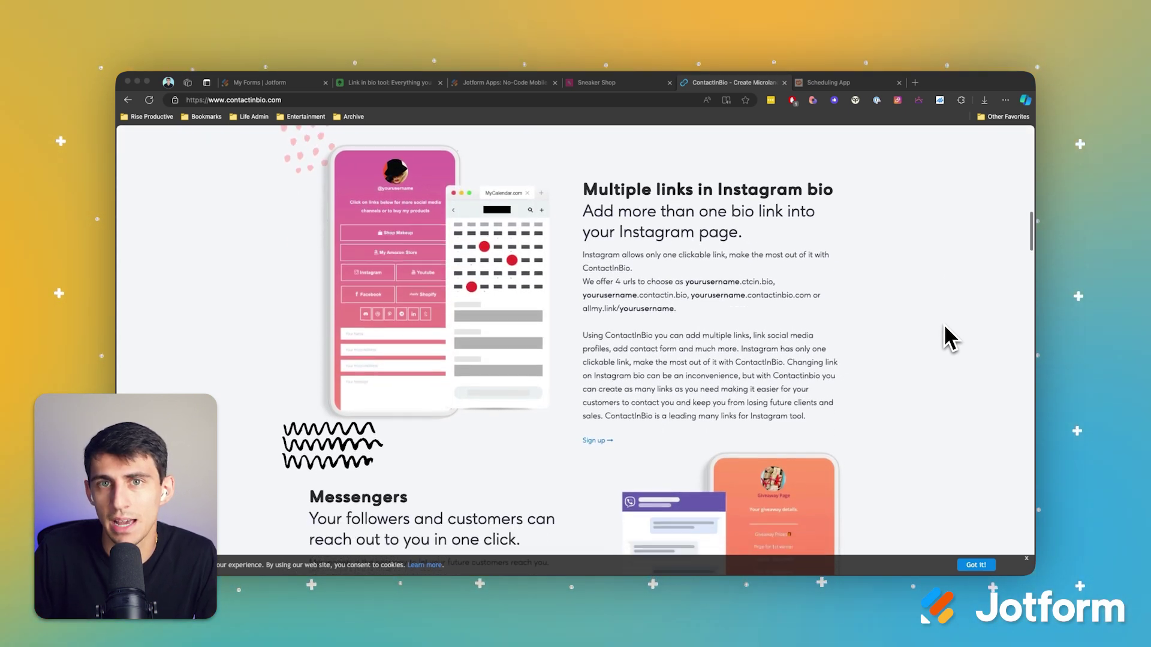
{"action": "scroll", "coordinate": [945, 327], "scroll_direction": "down", "scroll_amount": 3}
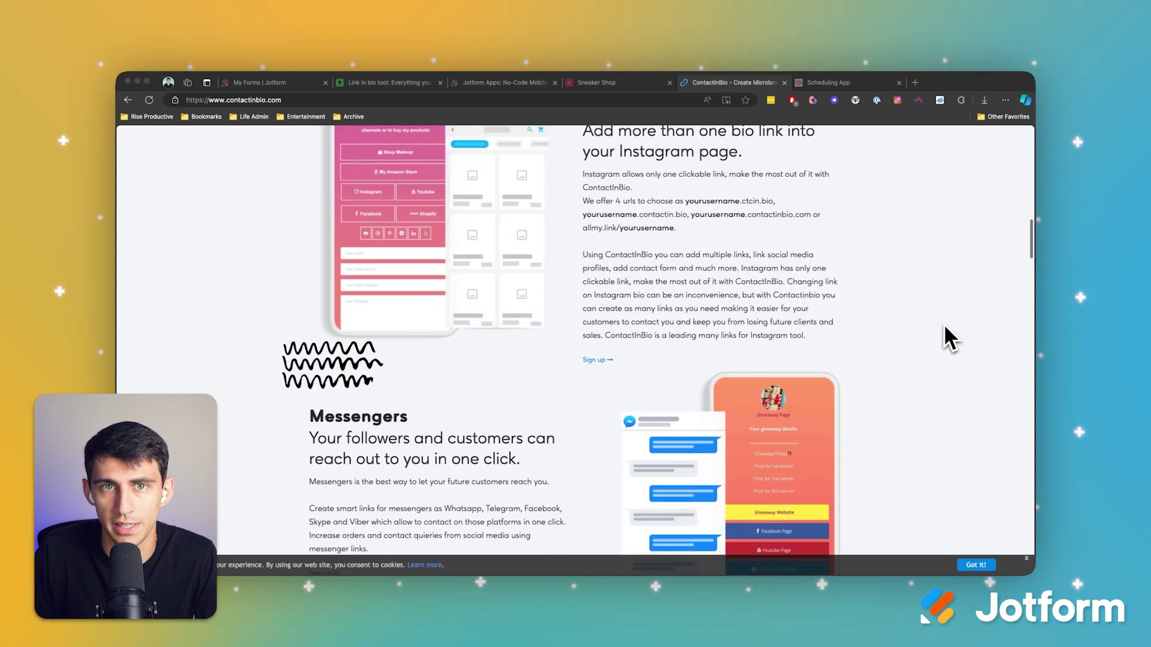
{"action": "scroll", "coordinate": [944, 327], "scroll_direction": "down", "scroll_amount": 2}
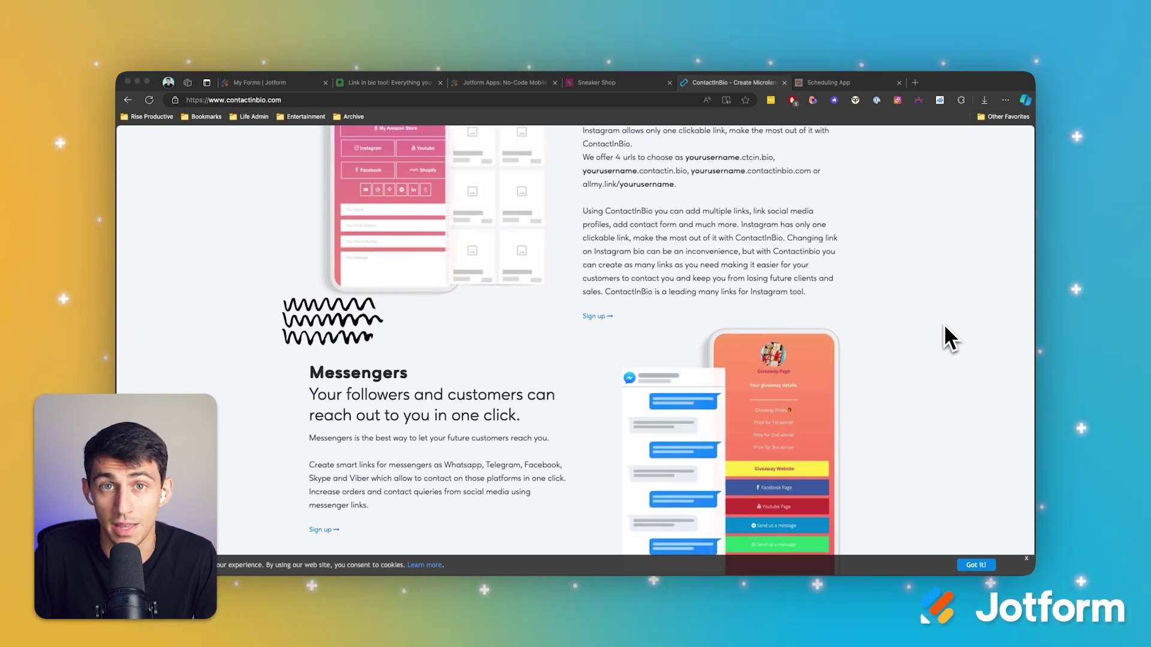
{"action": "scroll", "coordinate": [945, 326], "scroll_direction": "down", "scroll_amount": 2}
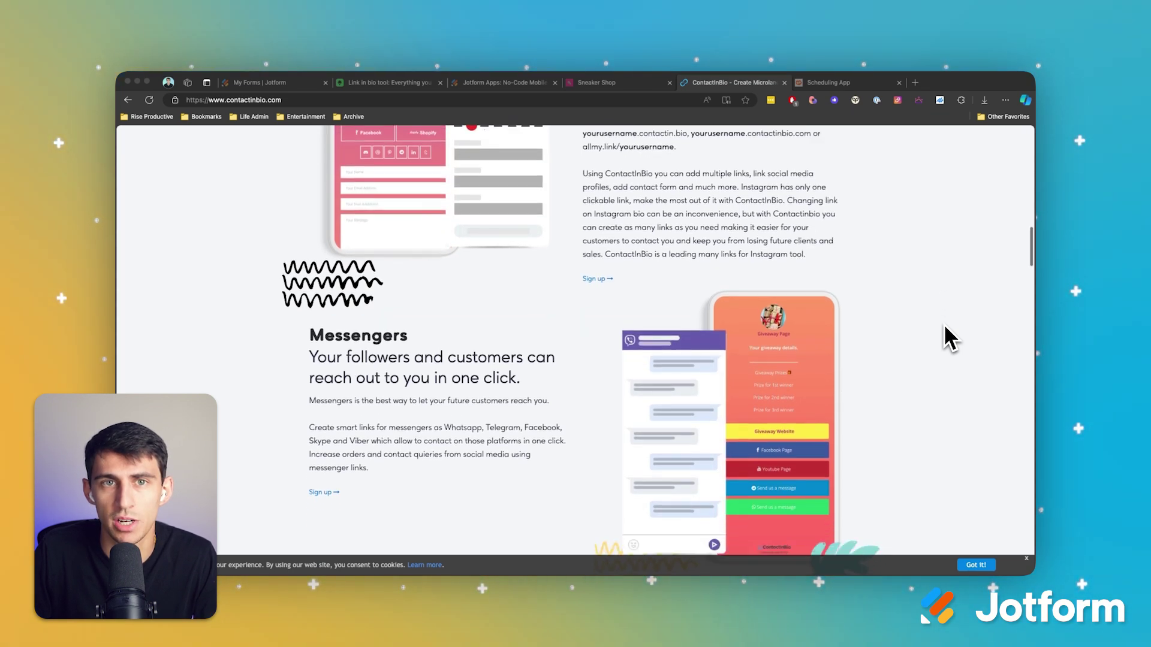
{"action": "scroll", "coordinate": [944, 327], "scroll_direction": "down", "scroll_amount": 2}
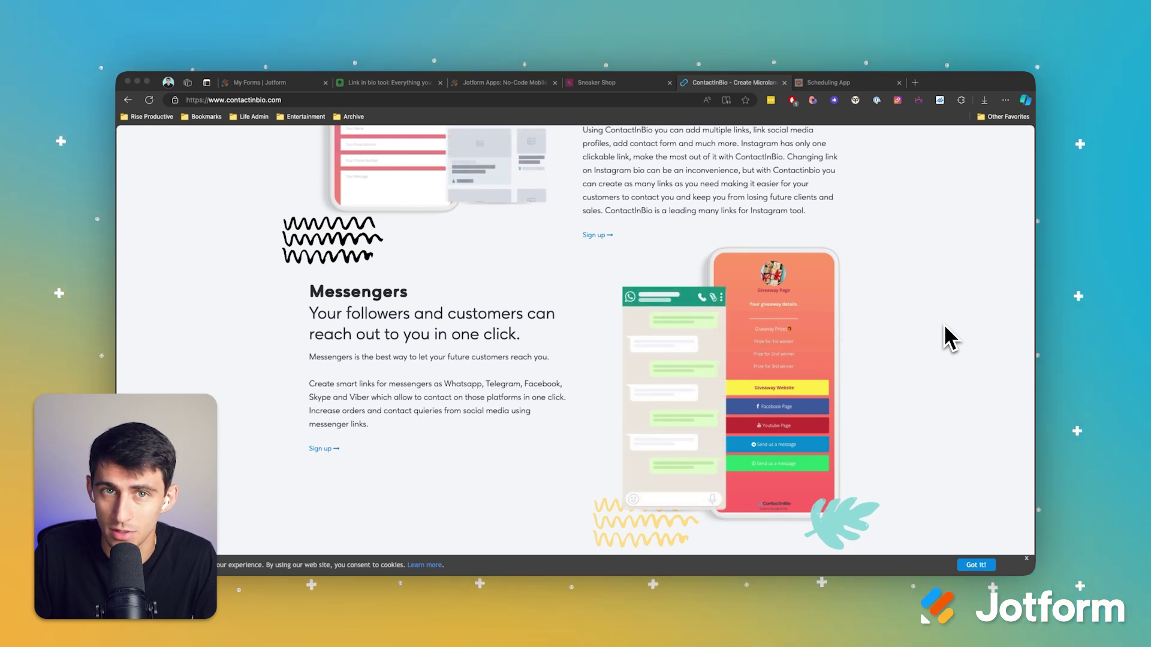
{"action": "scroll", "coordinate": [945, 327], "scroll_direction": "down", "scroll_amount": 3}
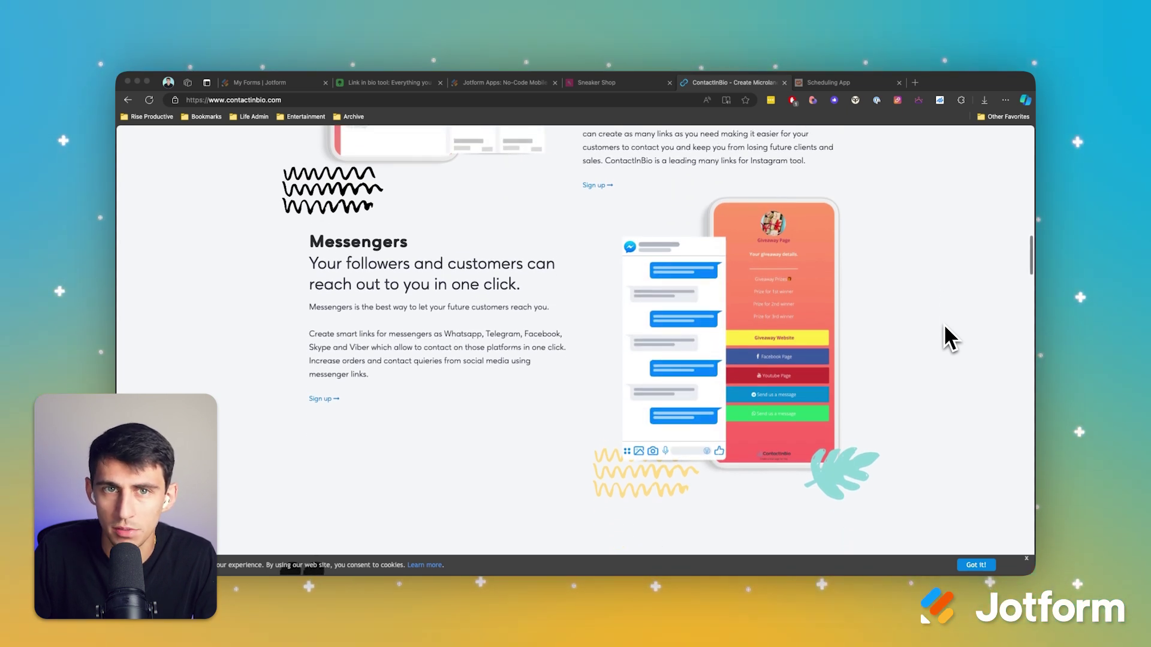
{"action": "scroll", "coordinate": [935, 327], "scroll_direction": "down", "scroll_amount": 2}
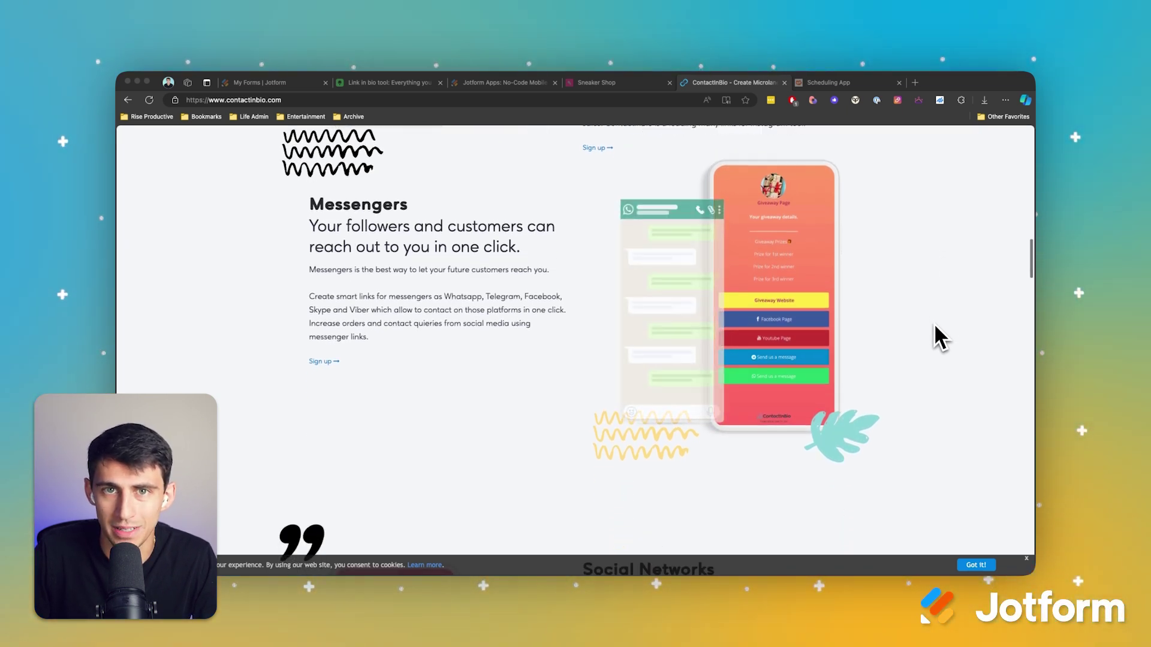
{"action": "scroll", "coordinate": [935, 327], "scroll_direction": "down", "scroll_amount": 2}
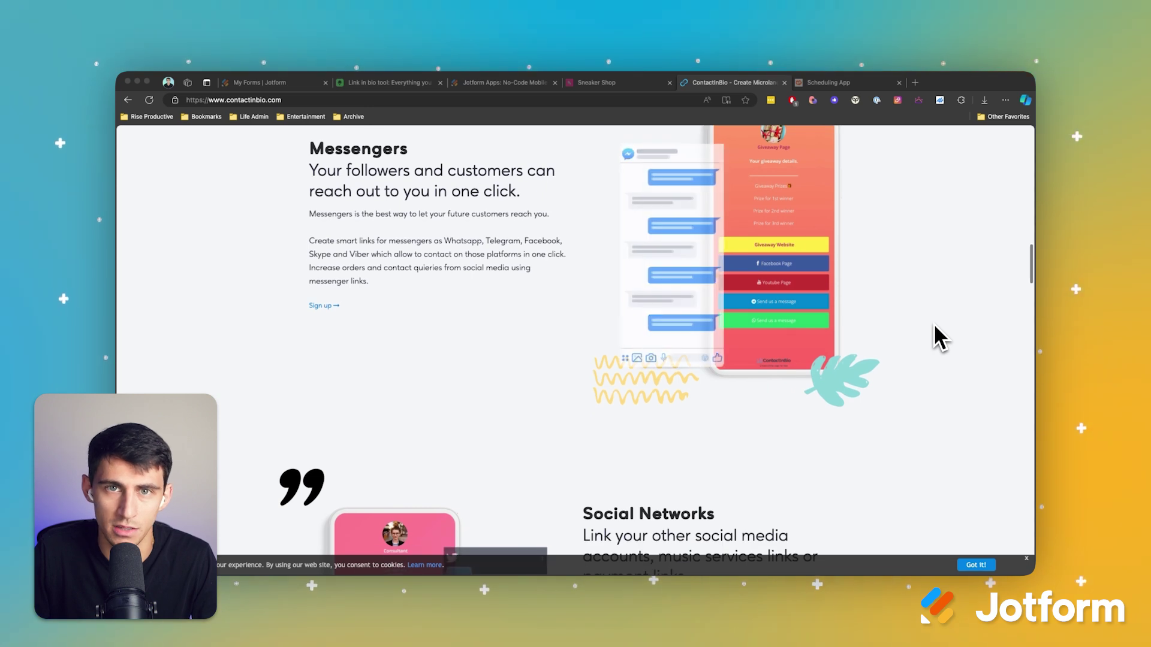
{"action": "scroll", "coordinate": [934, 326], "scroll_direction": "down", "scroll_amount": 2}
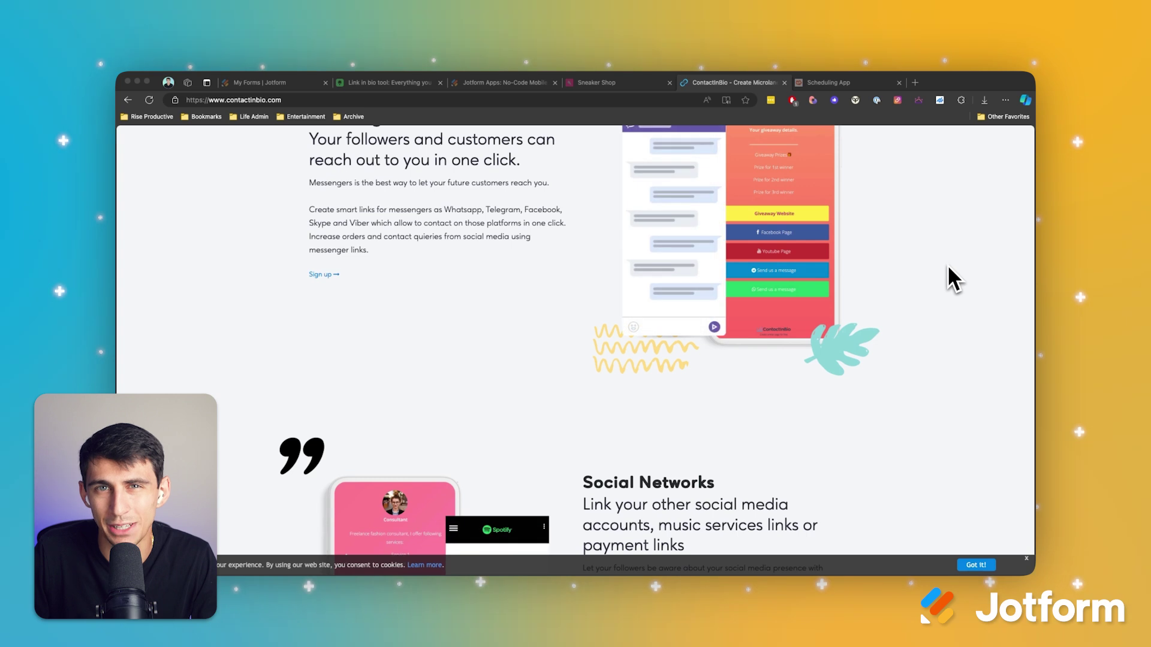
{"action": "scroll", "coordinate": [951, 267], "scroll_direction": "down", "scroll_amount": 1}
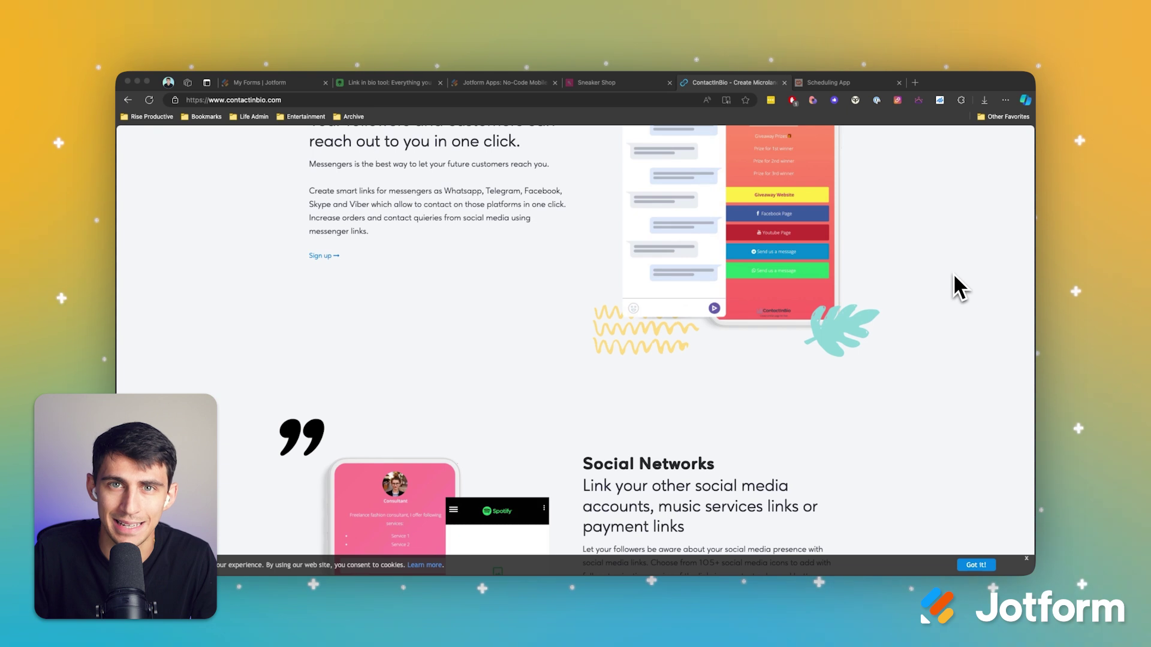
{"action": "scroll", "coordinate": [953, 275], "scroll_direction": "down", "scroll_amount": 3}
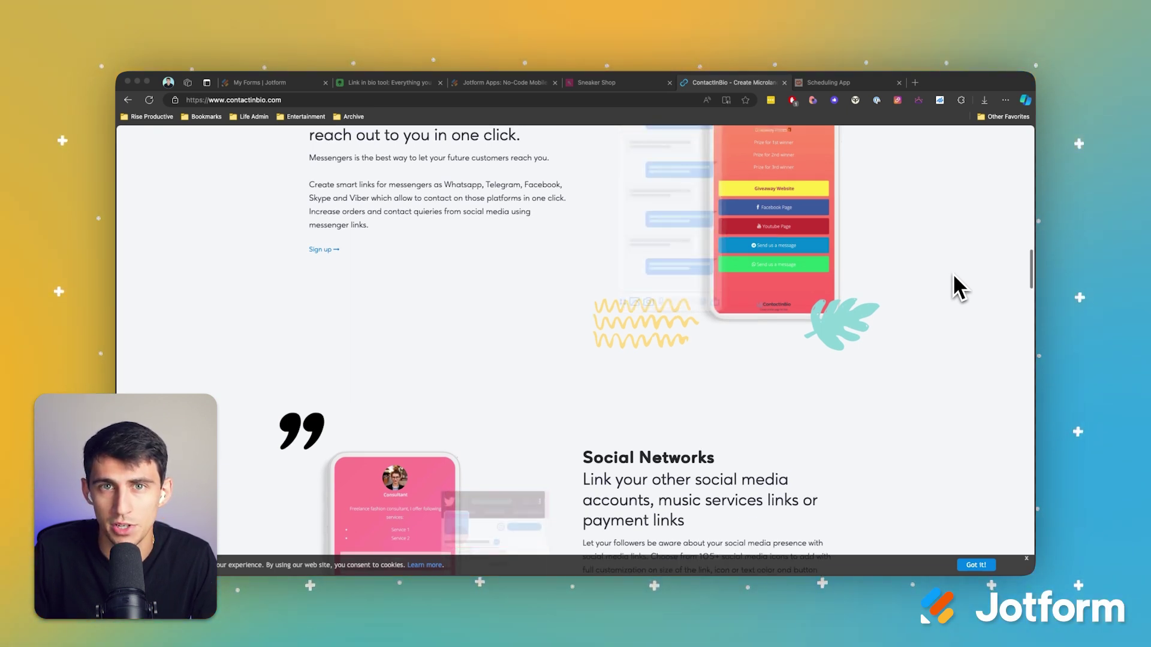
{"action": "scroll", "coordinate": [954, 275], "scroll_direction": "down", "scroll_amount": 3}
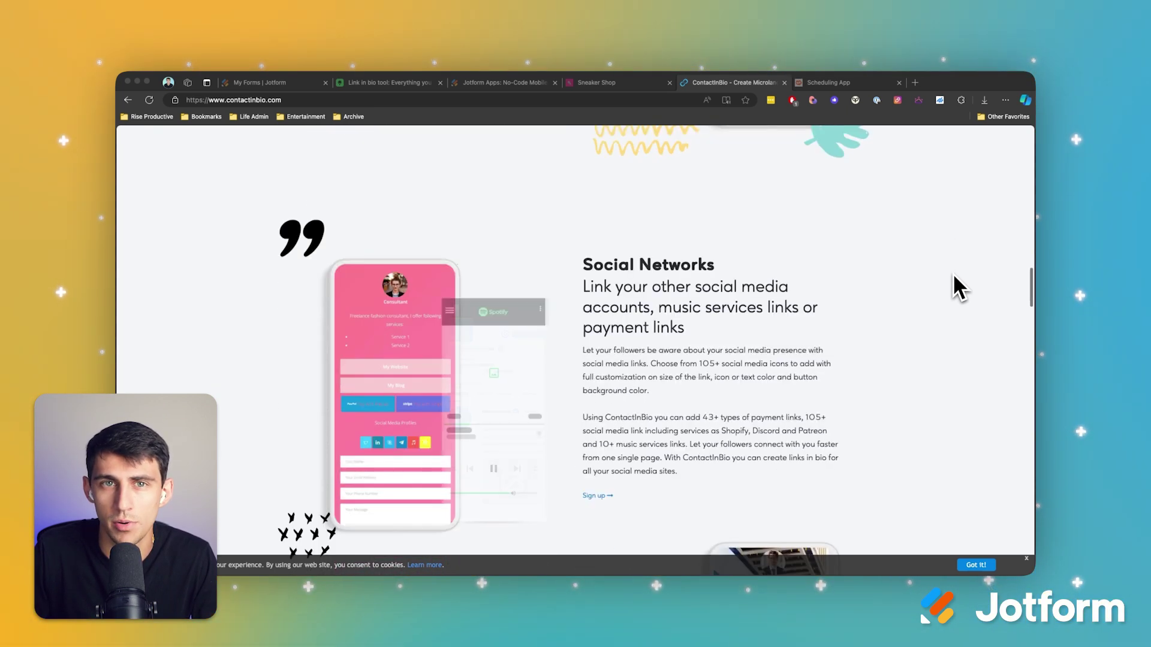
{"action": "scroll", "coordinate": [953, 275], "scroll_direction": "down", "scroll_amount": 3}
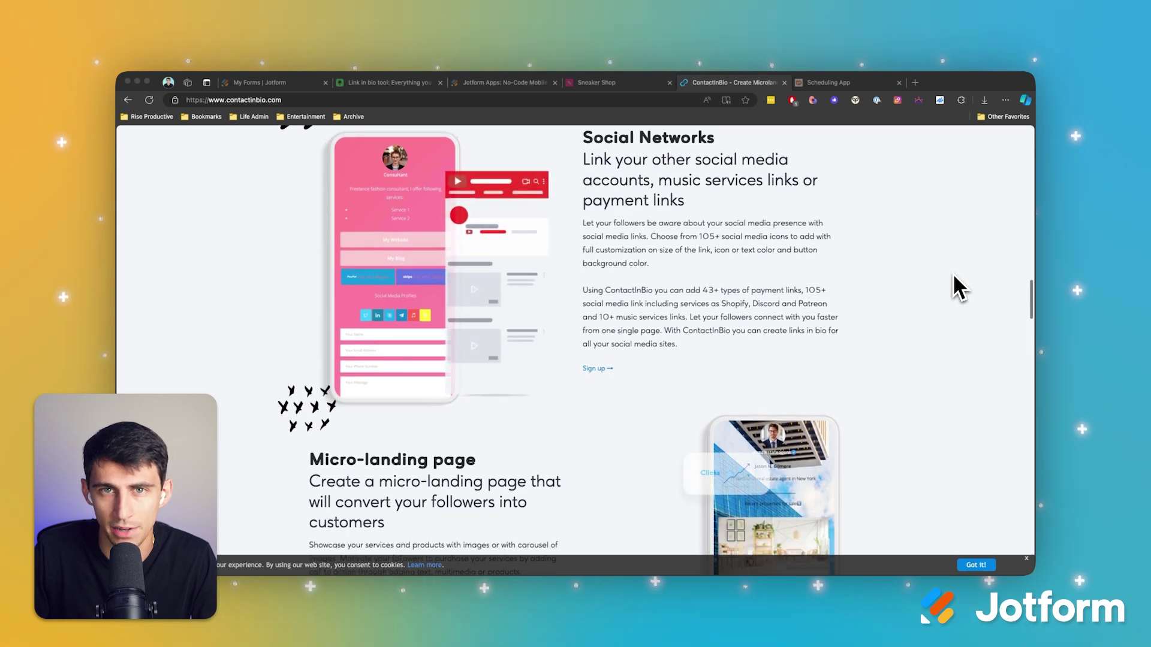
{"action": "scroll", "coordinate": [963, 285], "scroll_direction": "down", "scroll_amount": 2}
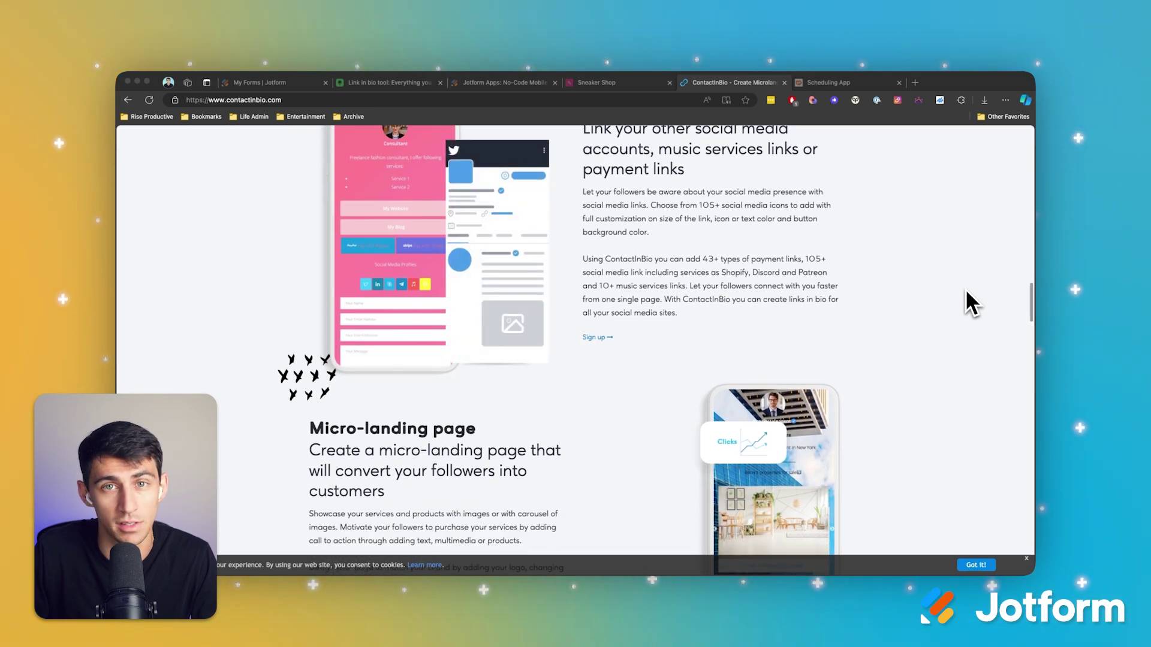
{"action": "scroll", "coordinate": [967, 293], "scroll_direction": "down", "scroll_amount": 1}
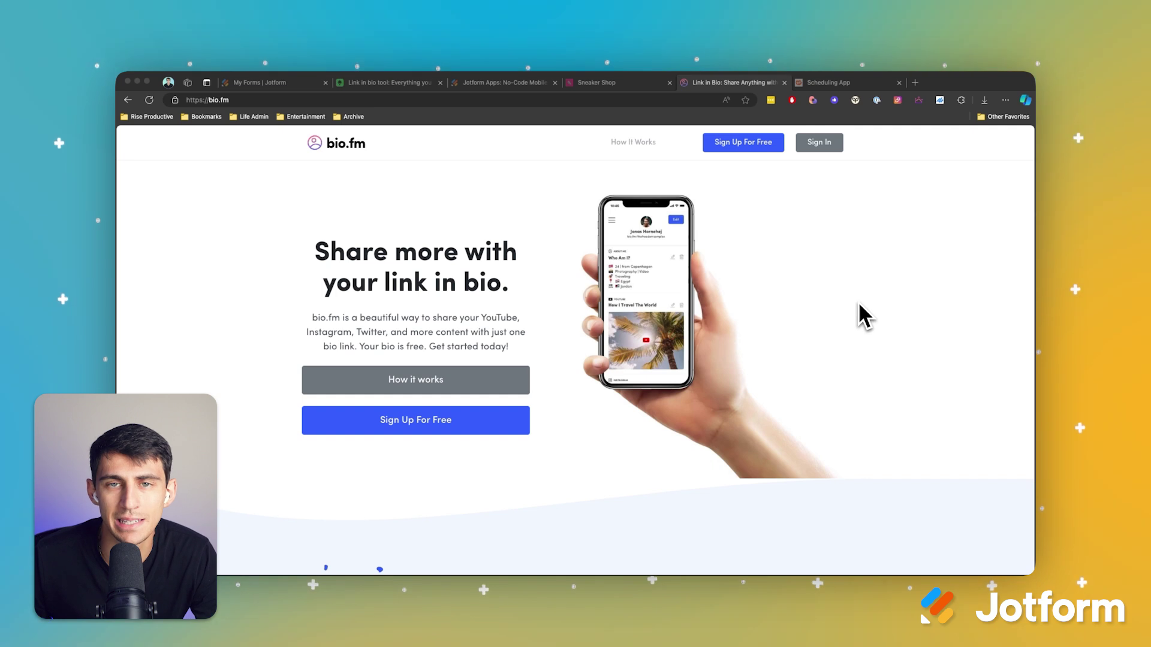
Scroll the bio.fm homepage down to its footer, then return to the top.
{"action": "scroll", "coordinate": [859, 304], "scroll_direction": "down", "scroll_amount": 1}
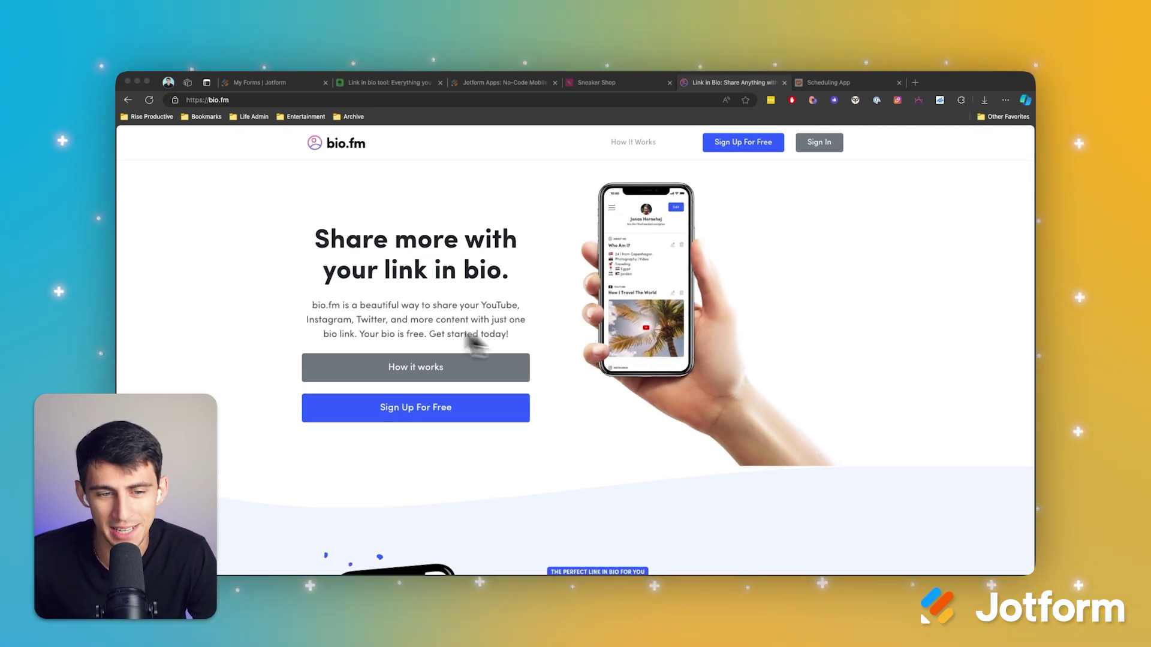
{"action": "scroll", "coordinate": [959, 281], "scroll_direction": "down", "scroll_amount": 3}
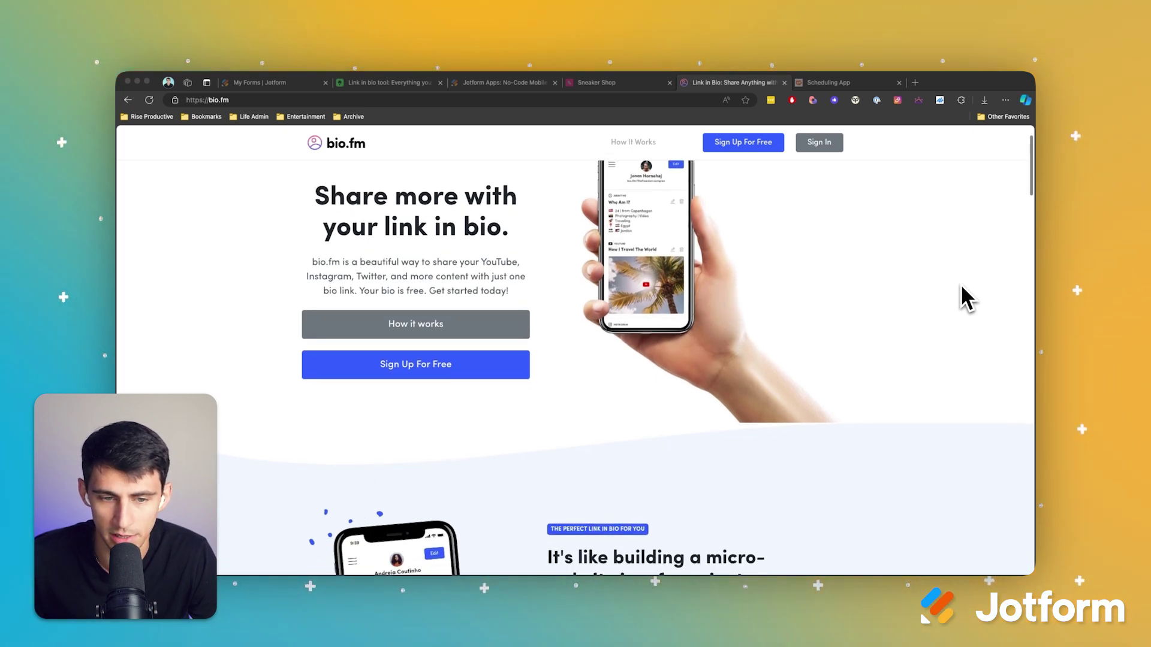
{"action": "scroll", "coordinate": [966, 297], "scroll_direction": "down", "scroll_amount": 4}
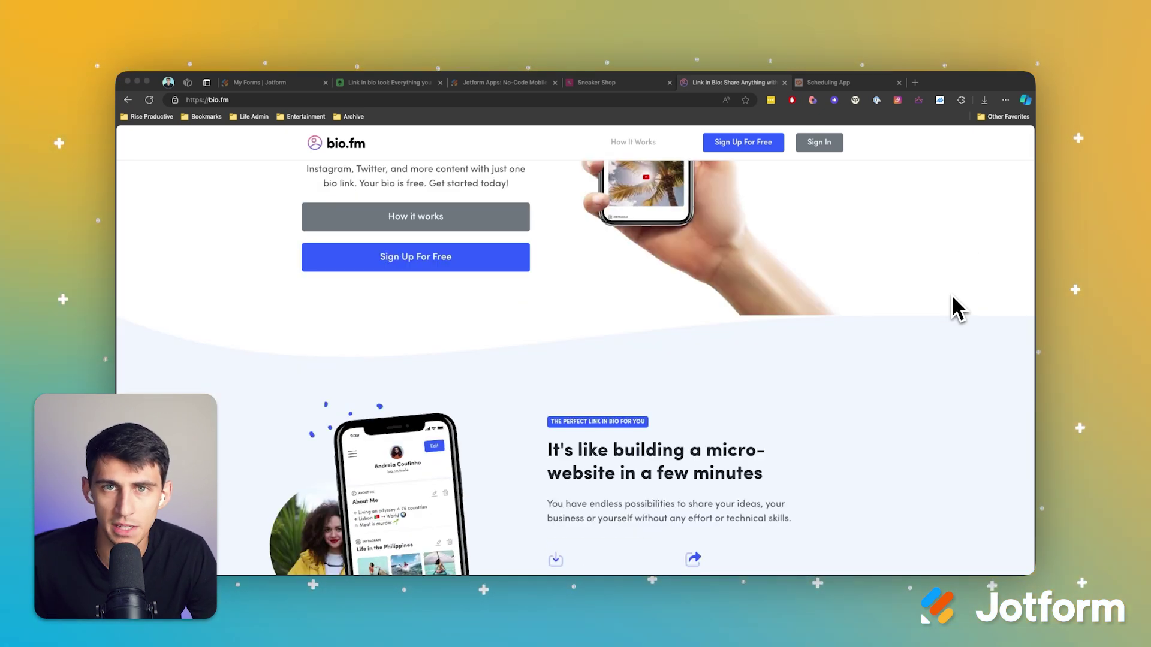
{"action": "scroll", "coordinate": [952, 298], "scroll_direction": "down", "scroll_amount": 1}
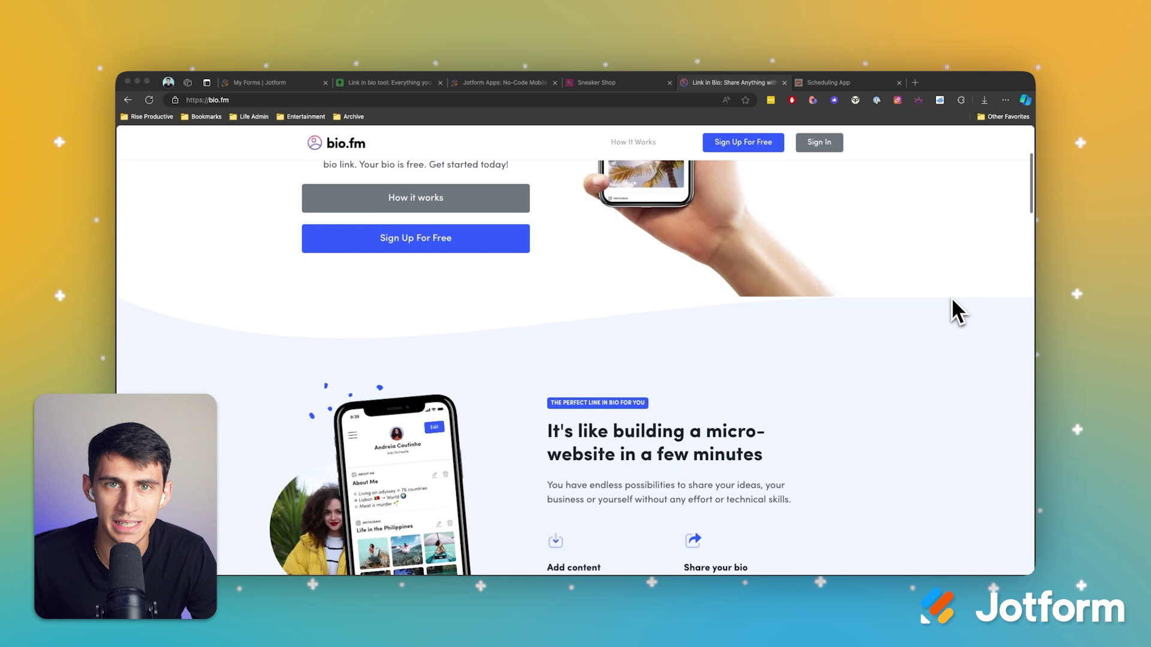
{"action": "scroll", "coordinate": [951, 299], "scroll_direction": "down", "scroll_amount": 2}
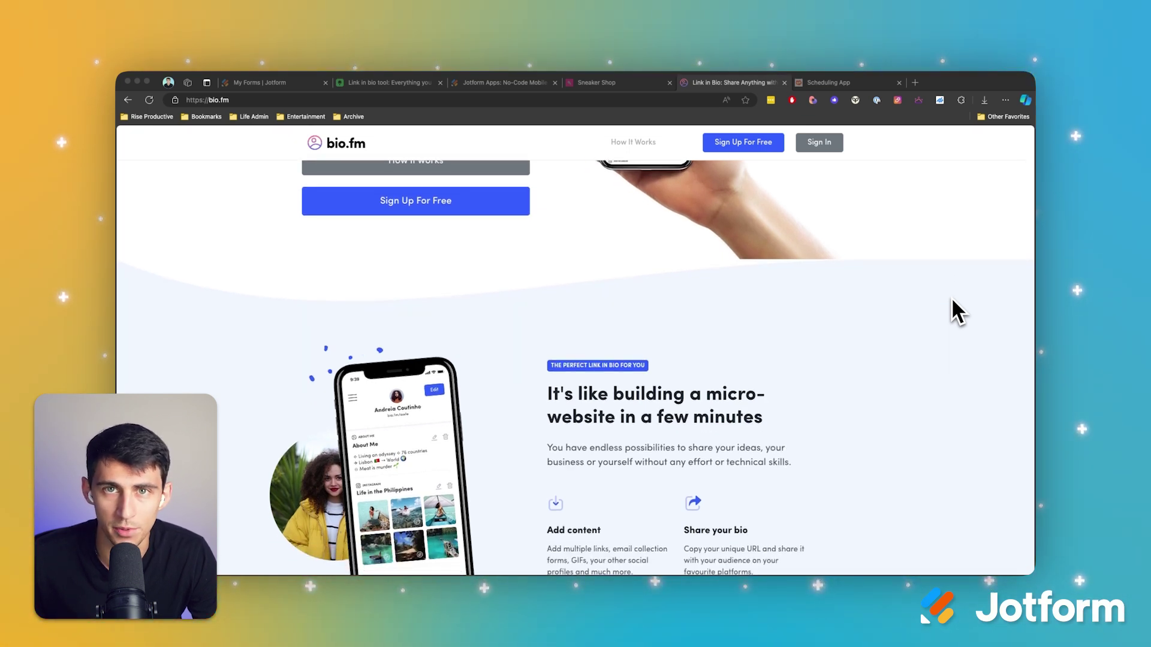
{"action": "scroll", "coordinate": [951, 297], "scroll_direction": "down", "scroll_amount": 2}
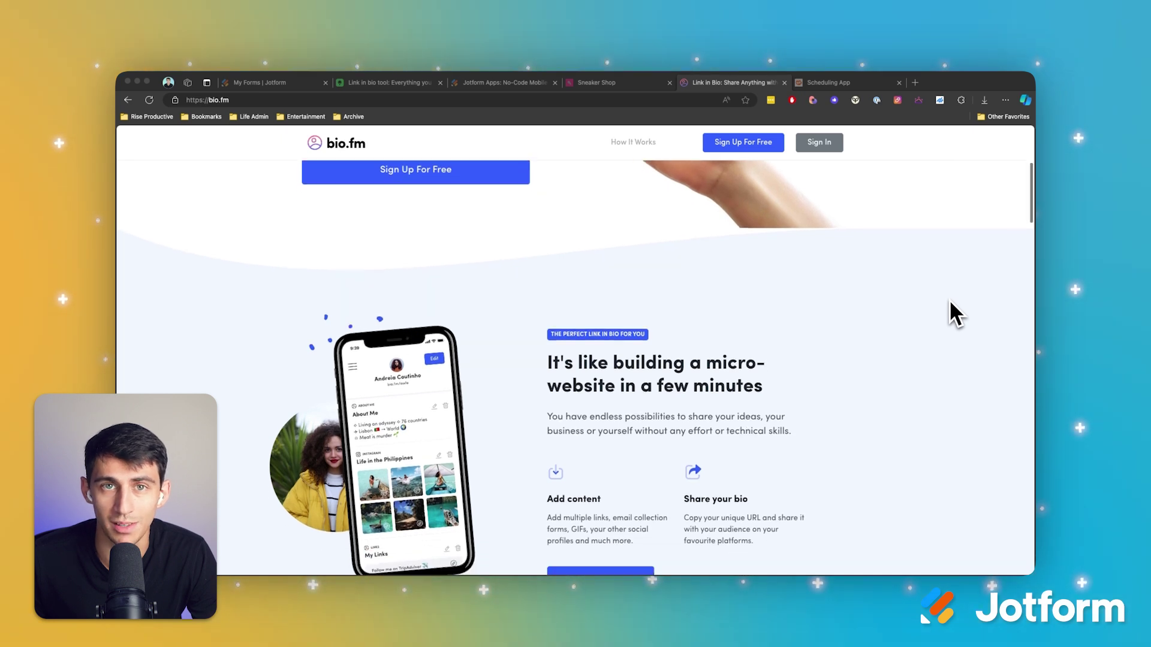
{"action": "scroll", "coordinate": [950, 302], "scroll_direction": "down", "scroll_amount": 4}
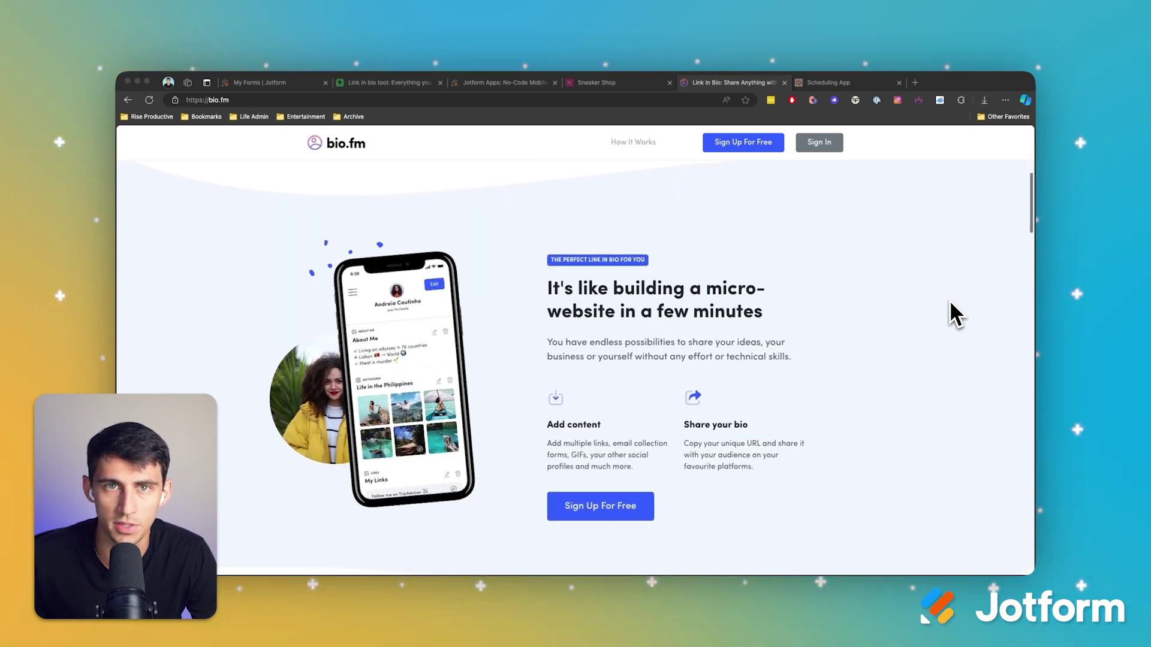
{"action": "scroll", "coordinate": [950, 302], "scroll_direction": "down", "scroll_amount": 10}
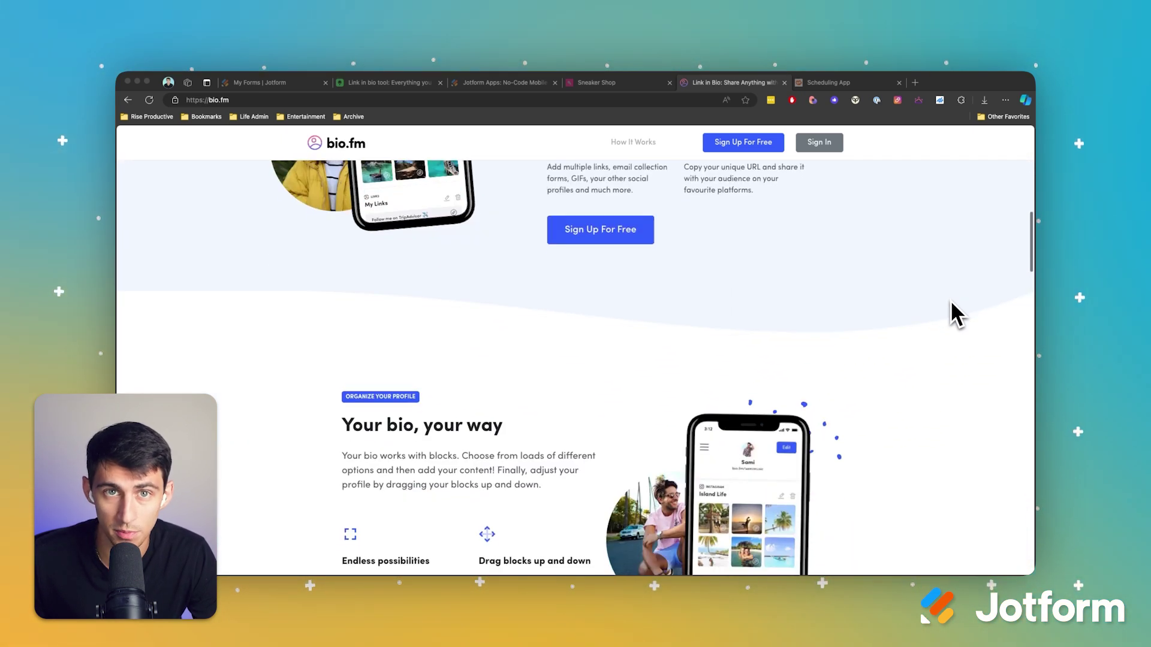
{"action": "scroll", "coordinate": [951, 302], "scroll_direction": "down", "scroll_amount": 4}
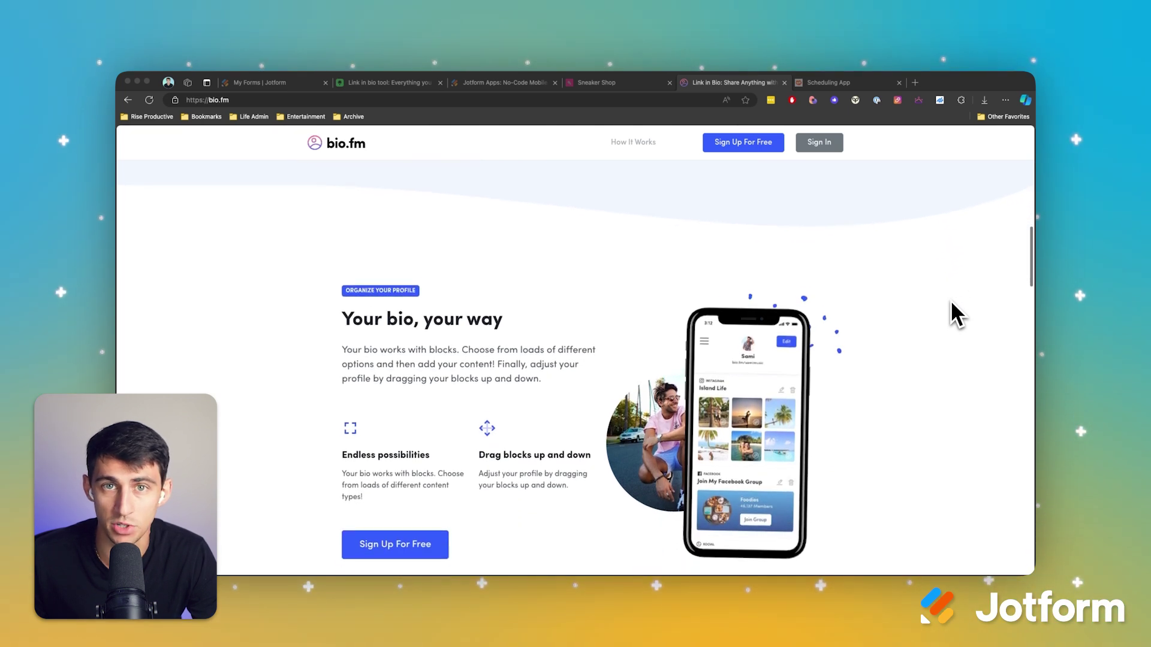
{"action": "scroll", "coordinate": [951, 302], "scroll_direction": "down", "scroll_amount": 4}
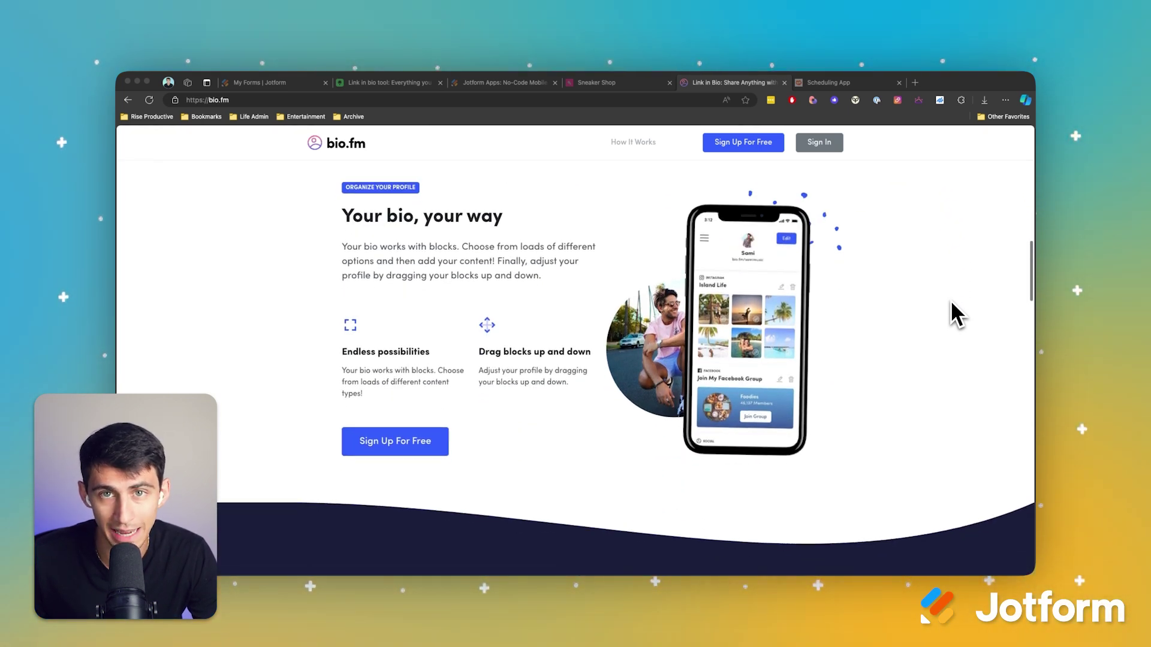
{"action": "scroll", "coordinate": [951, 300], "scroll_direction": "down", "scroll_amount": 3}
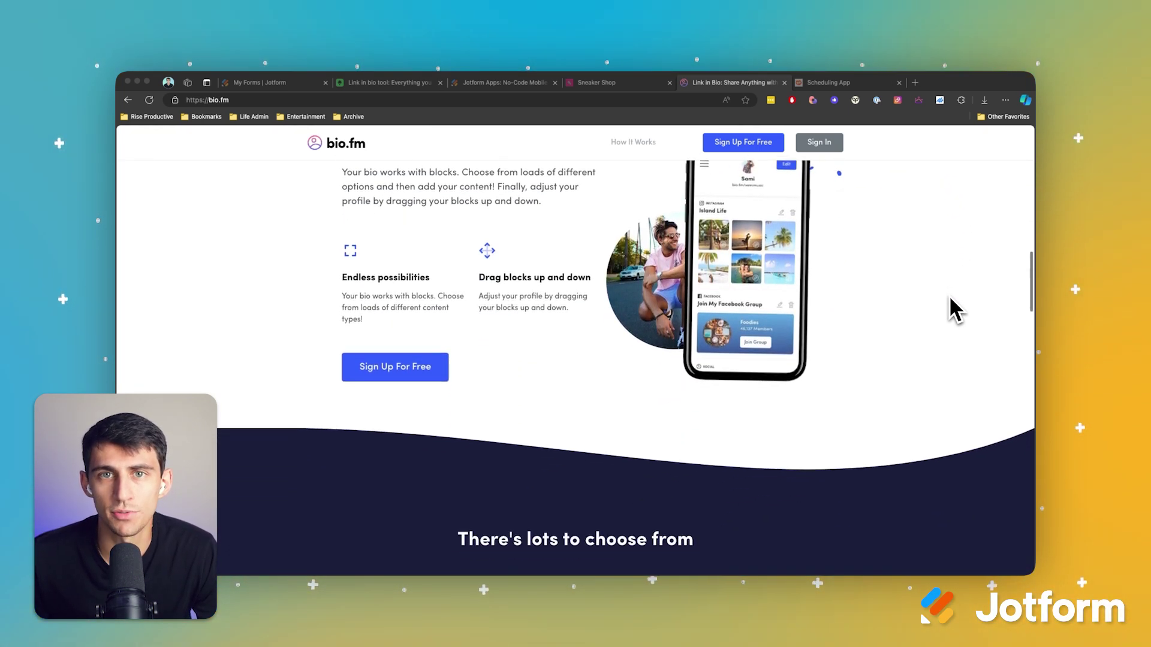
{"action": "scroll", "coordinate": [949, 297], "scroll_direction": "down", "scroll_amount": 12}
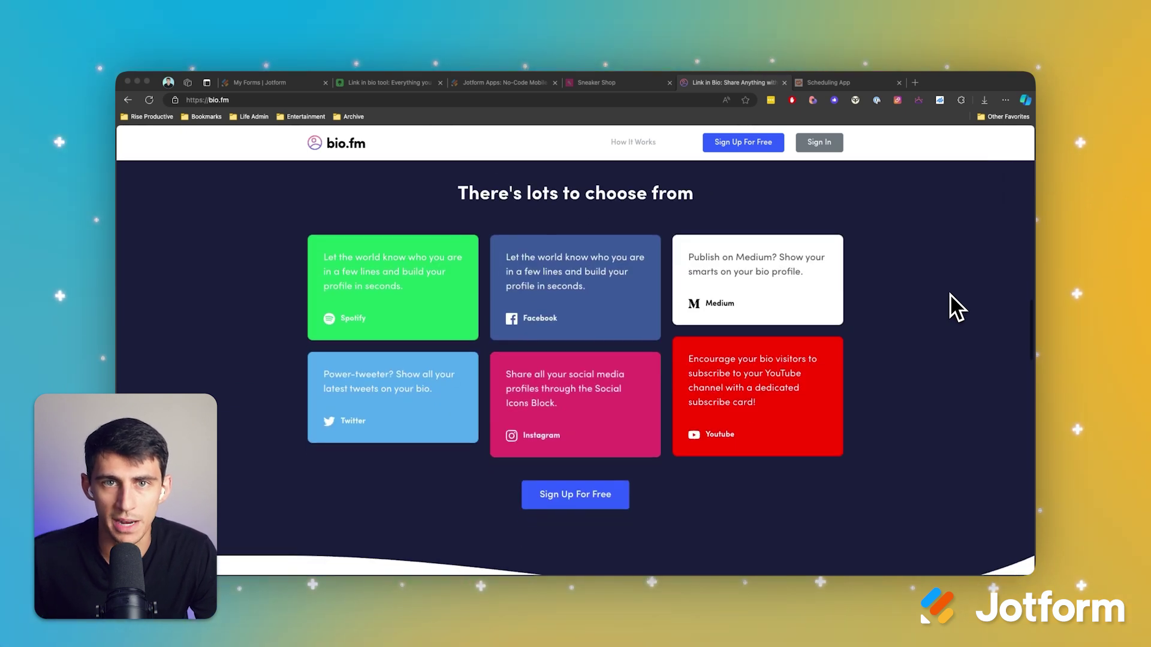
{"action": "scroll", "coordinate": [949, 293], "scroll_direction": "down", "scroll_amount": 3}
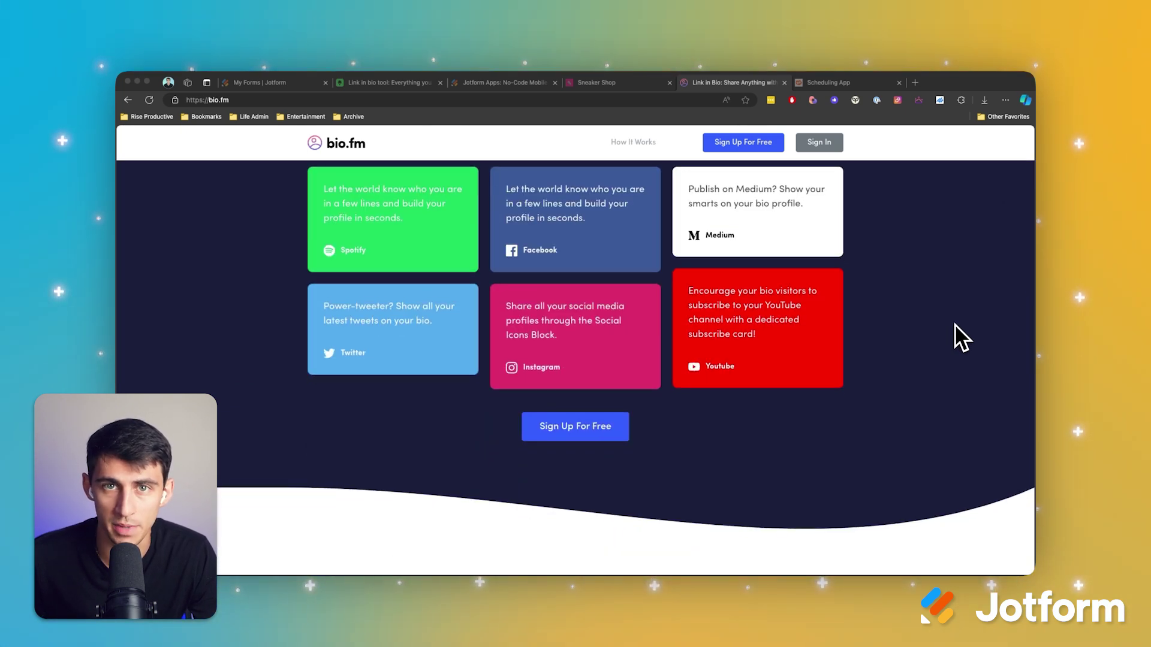
{"action": "scroll", "coordinate": [954, 324], "scroll_direction": "down", "scroll_amount": 20}
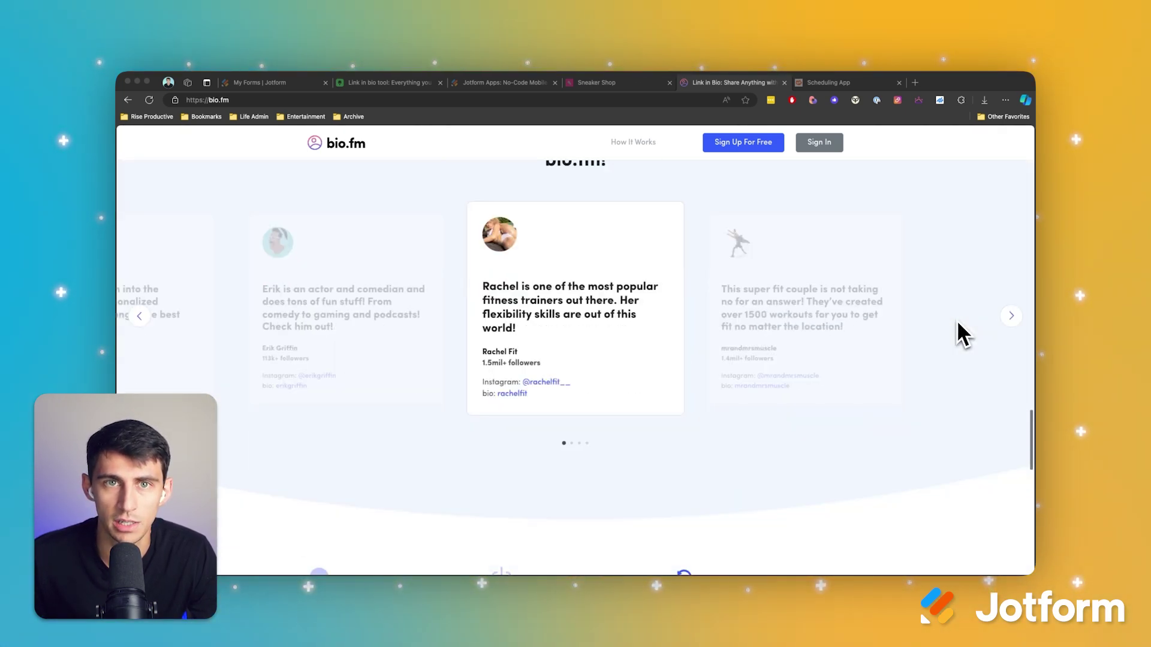
{"action": "scroll", "coordinate": [955, 319], "scroll_direction": "down", "scroll_amount": 10}
{"action": "scroll", "coordinate": [956, 320], "scroll_direction": "down", "scroll_amount": 6}
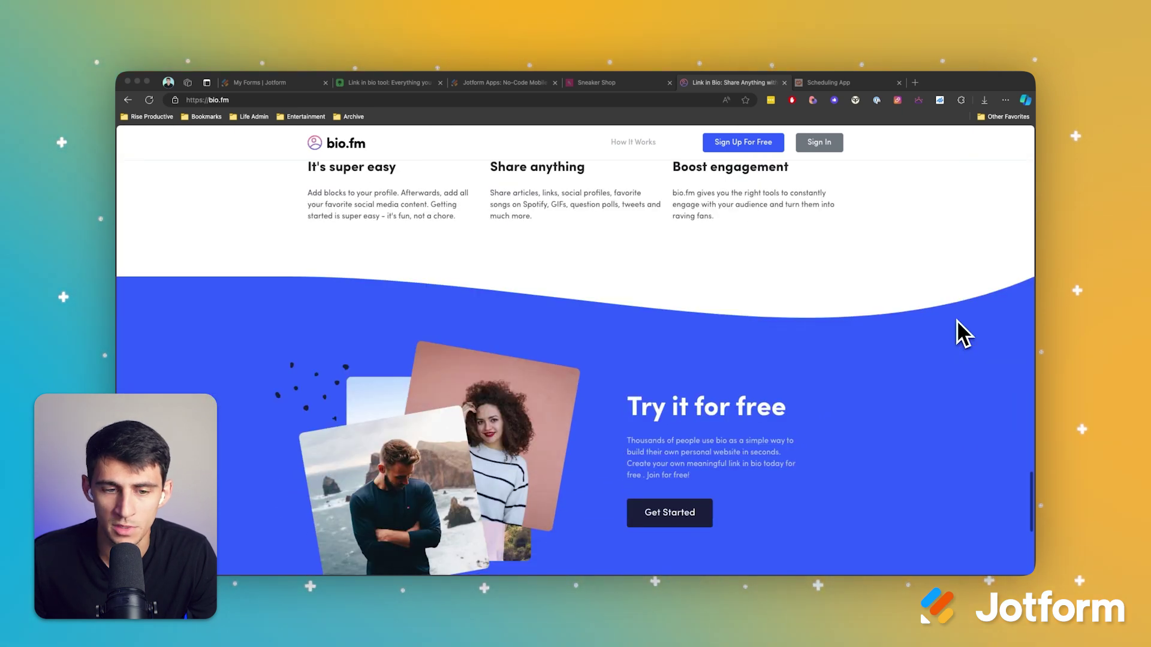
{"action": "scroll", "coordinate": [956, 320], "scroll_direction": "down", "scroll_amount": 5}
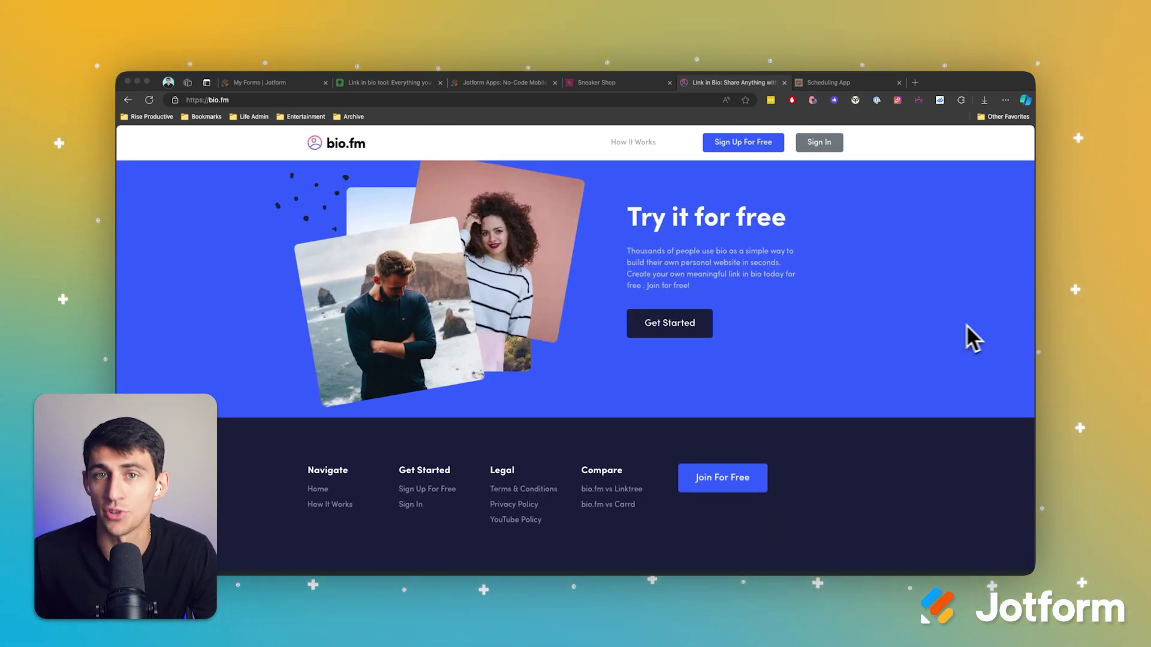
{"action": "scroll", "coordinate": [802, 276], "scroll_direction": "down", "scroll_amount": 3}
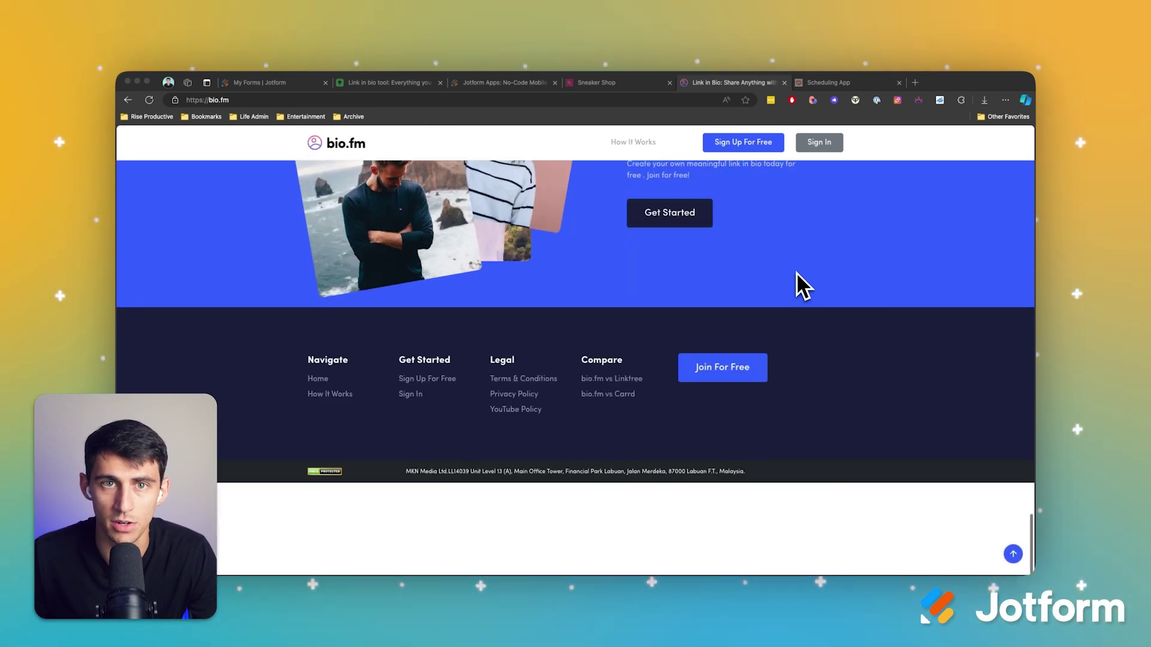
{"action": "scroll", "coordinate": [796, 272], "scroll_direction": "up", "scroll_amount": 20}
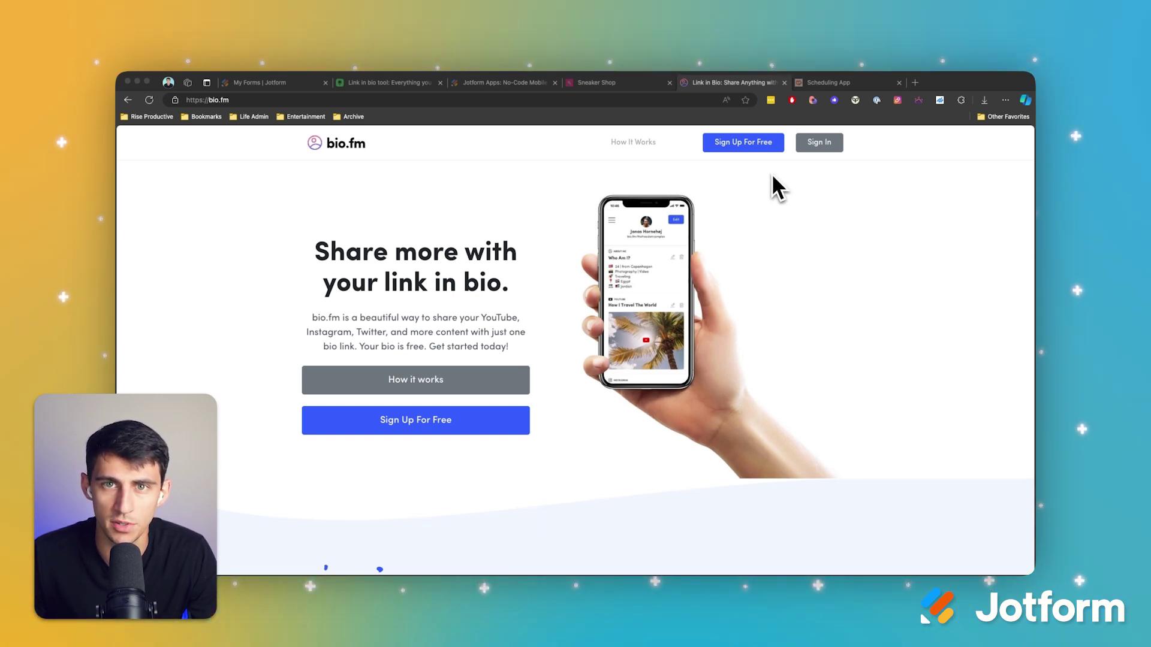
{"action": "left_click", "coordinate": [725, 142]}
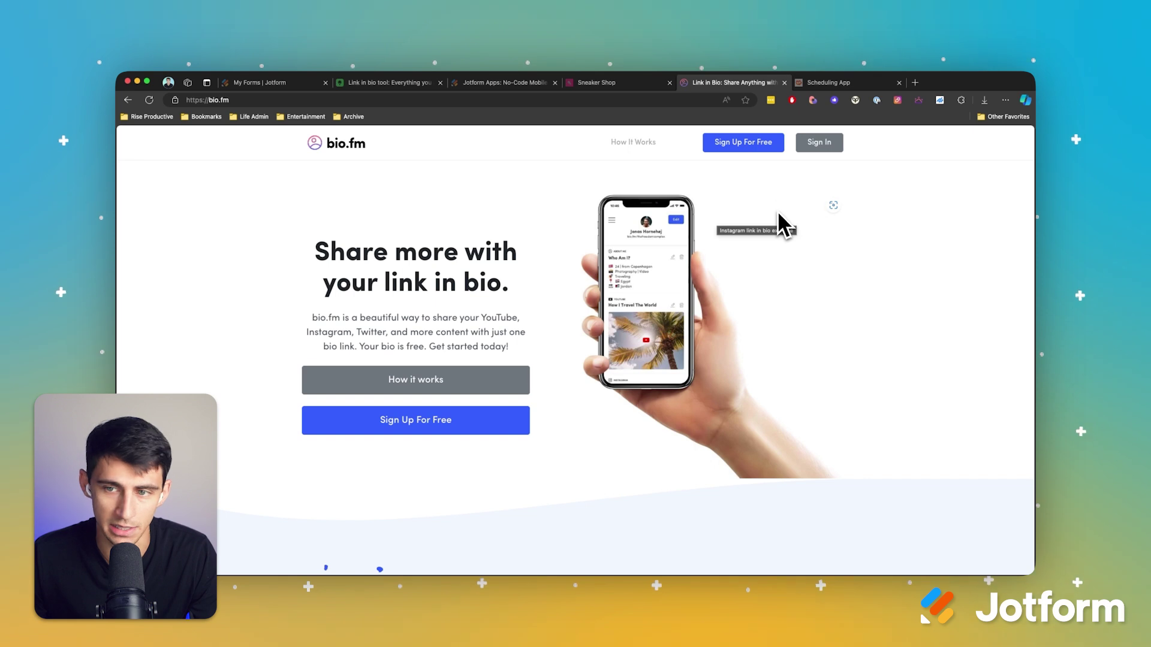
Open bio.fm's How It Works page and scroll through Import Content, Customize Blocks and Share More.
{"action": "left_click", "coordinate": [749, 146]}
{"action": "key", "text": "super+bracketleft"}
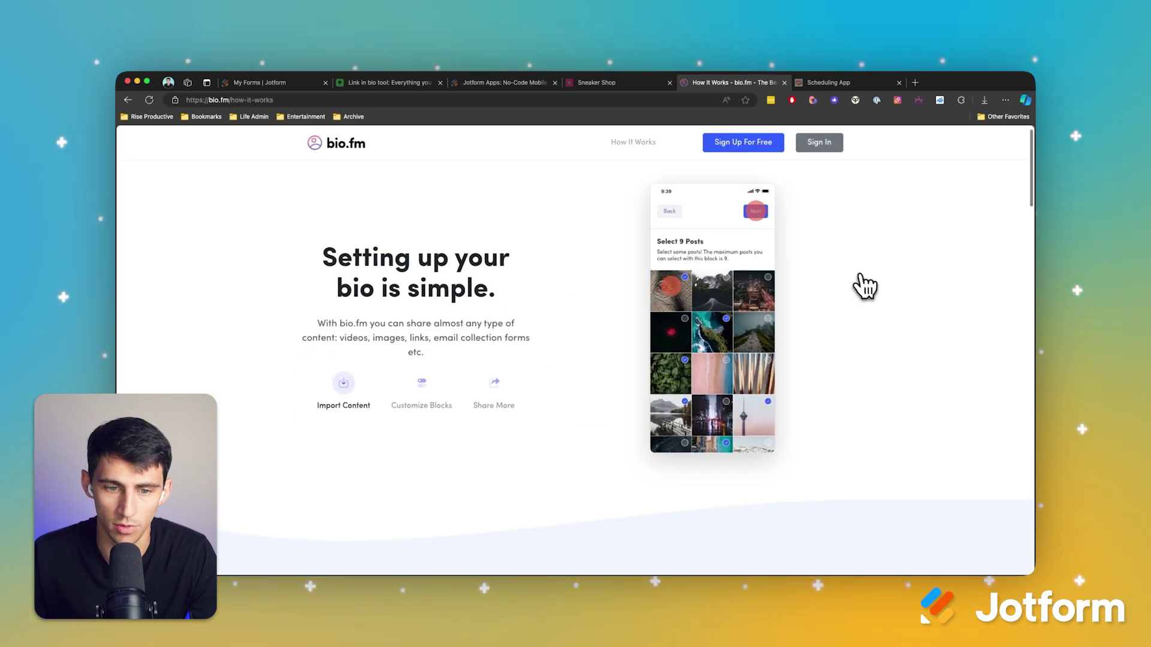
{"action": "scroll", "coordinate": [863, 285], "scroll_direction": "down", "scroll_amount": 10}
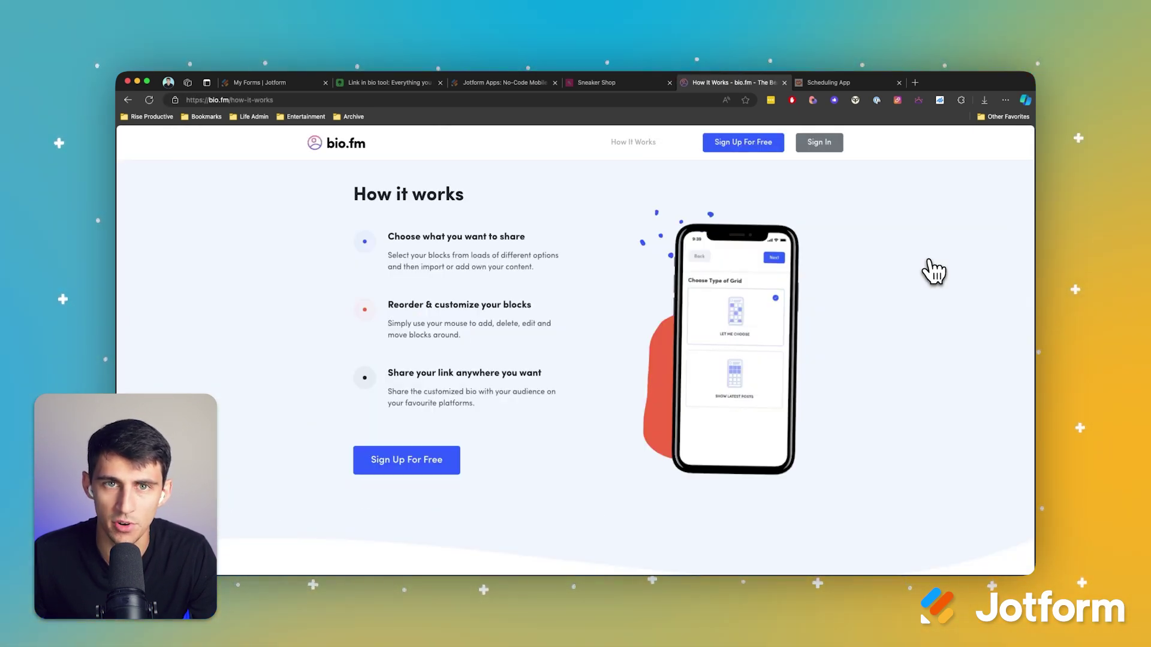
{"action": "scroll", "coordinate": [934, 271], "scroll_direction": "down", "scroll_amount": 15}
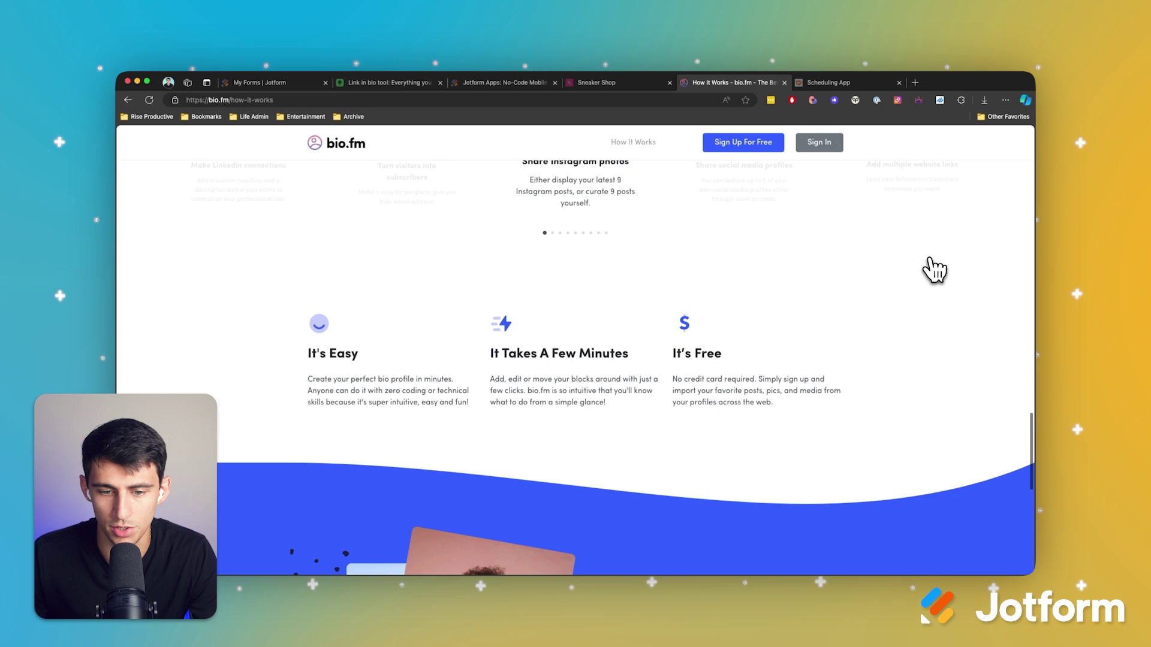
{"action": "scroll", "coordinate": [928, 259], "scroll_direction": "down", "scroll_amount": 8}
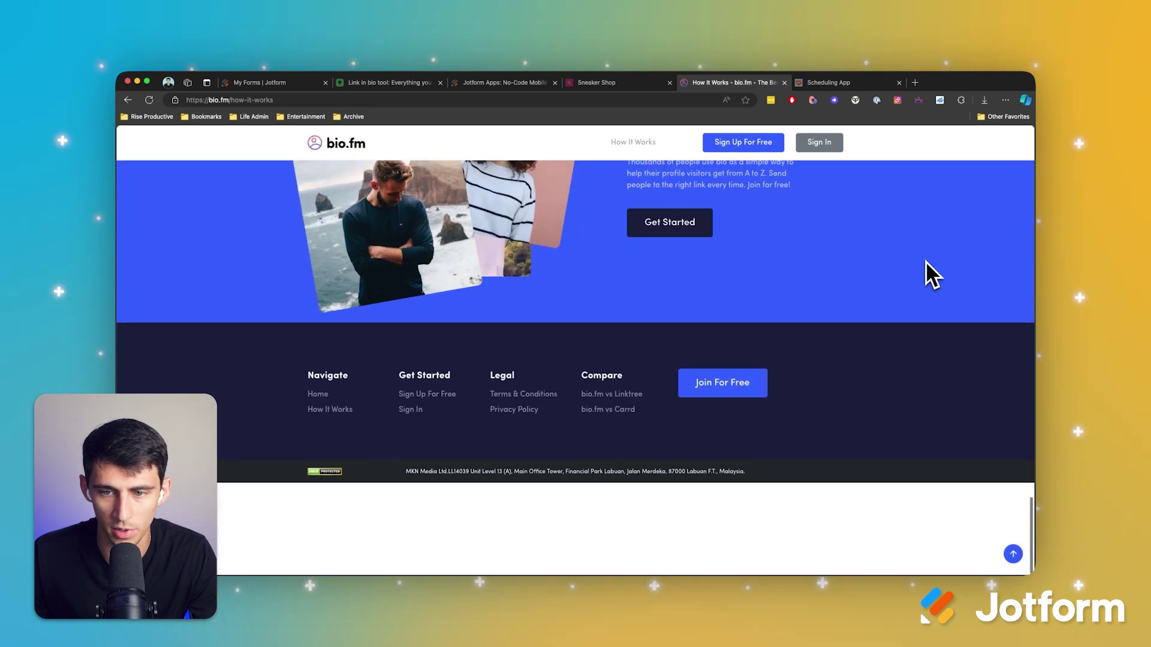
{"action": "scroll", "coordinate": [926, 262], "scroll_direction": "up", "scroll_amount": 20}
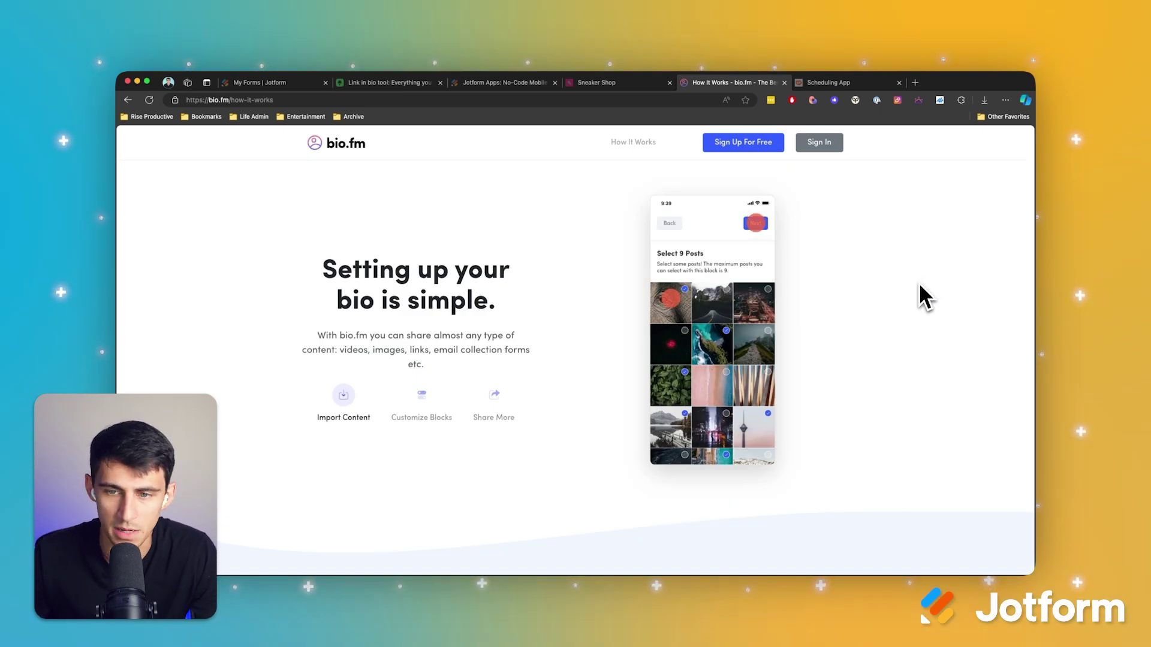